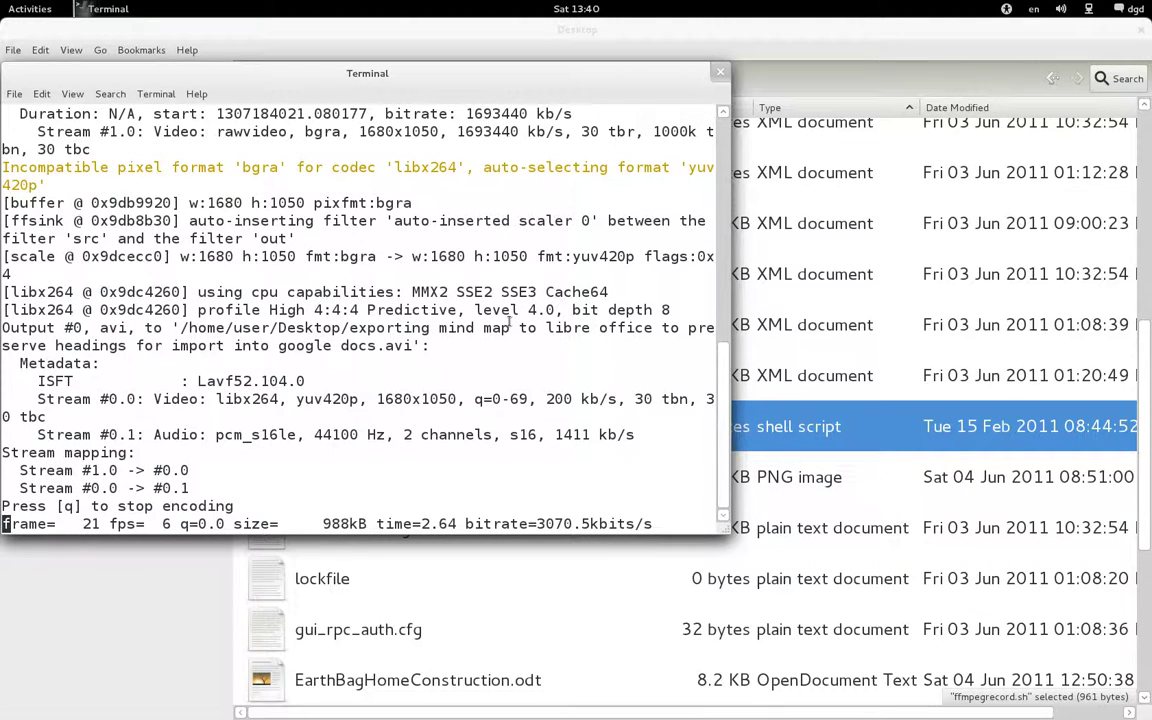
Maximise the Terminal window and bring up the EarthBagHomeConstruction map in Freeplane
left_click_drag(378, 72, 585, 14)
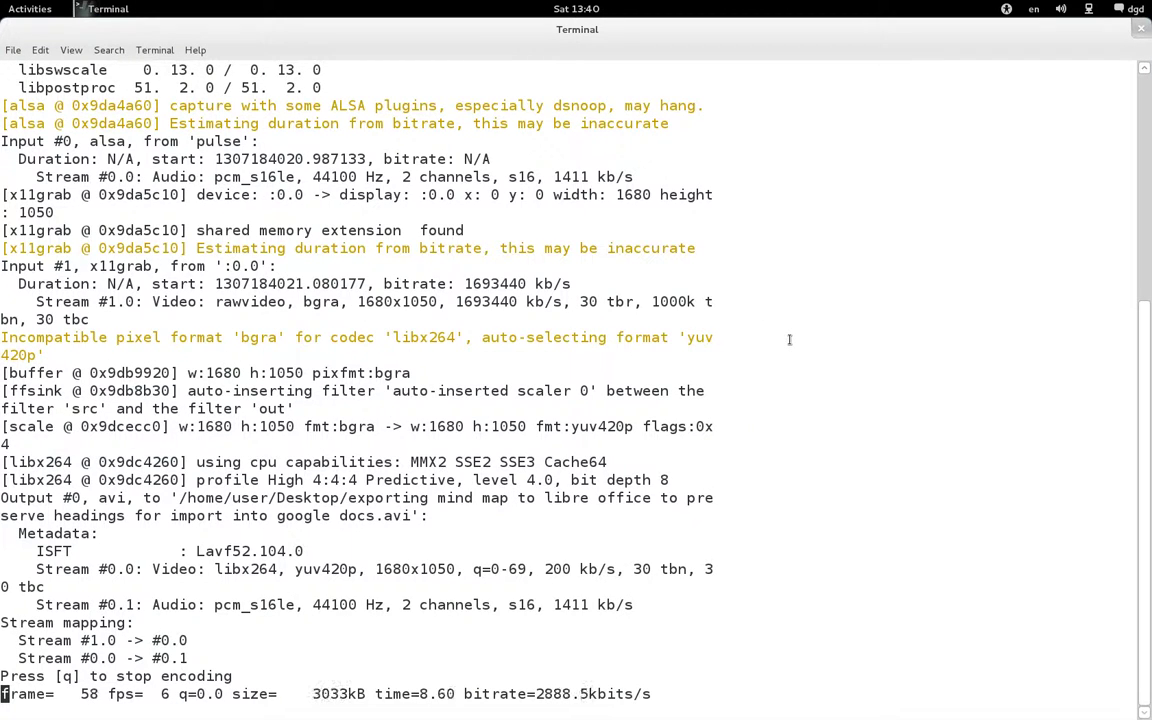
key("alt+Tab")
key("alt+Tab")
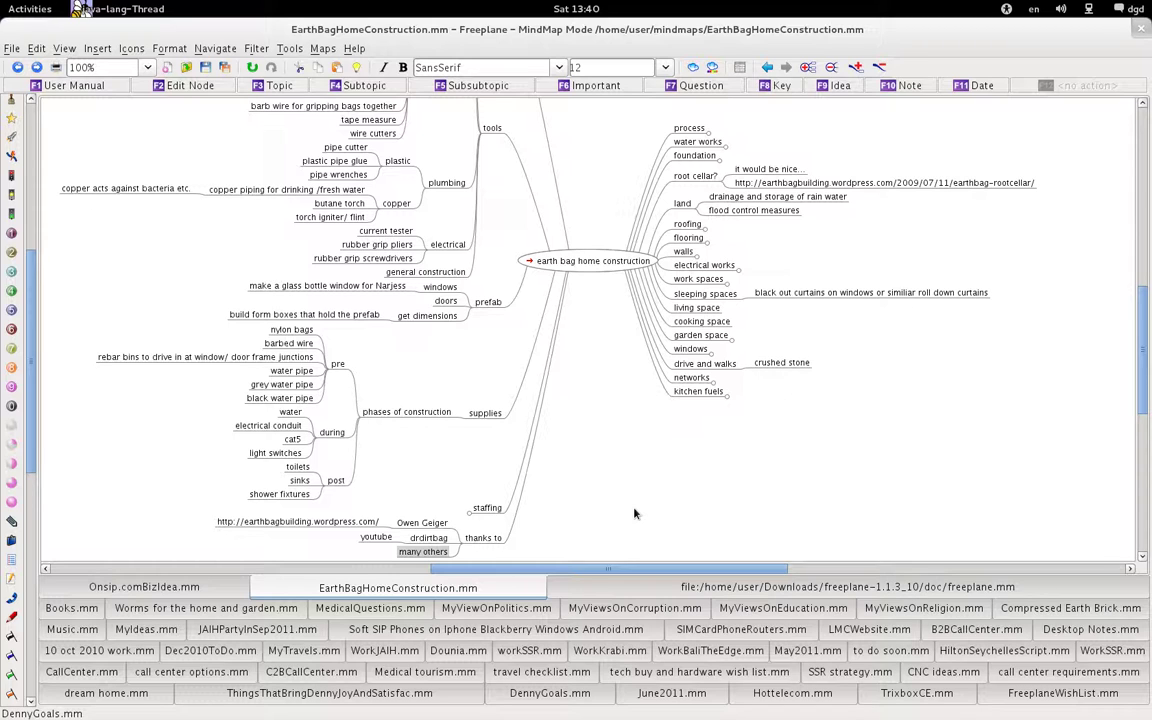
Select the root node 'earth bag home construction' and switch to the Google Doc
key("Escape")
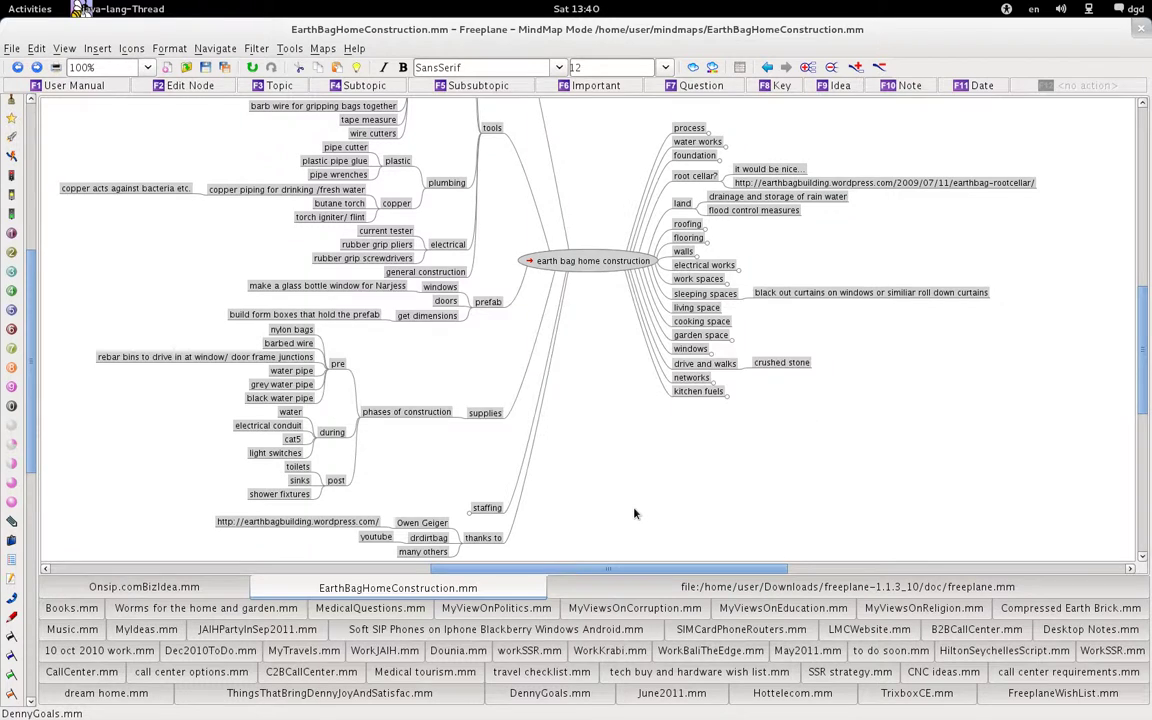
key("alt+Tab")
key("alt+Tab")
key("alt+Tab")
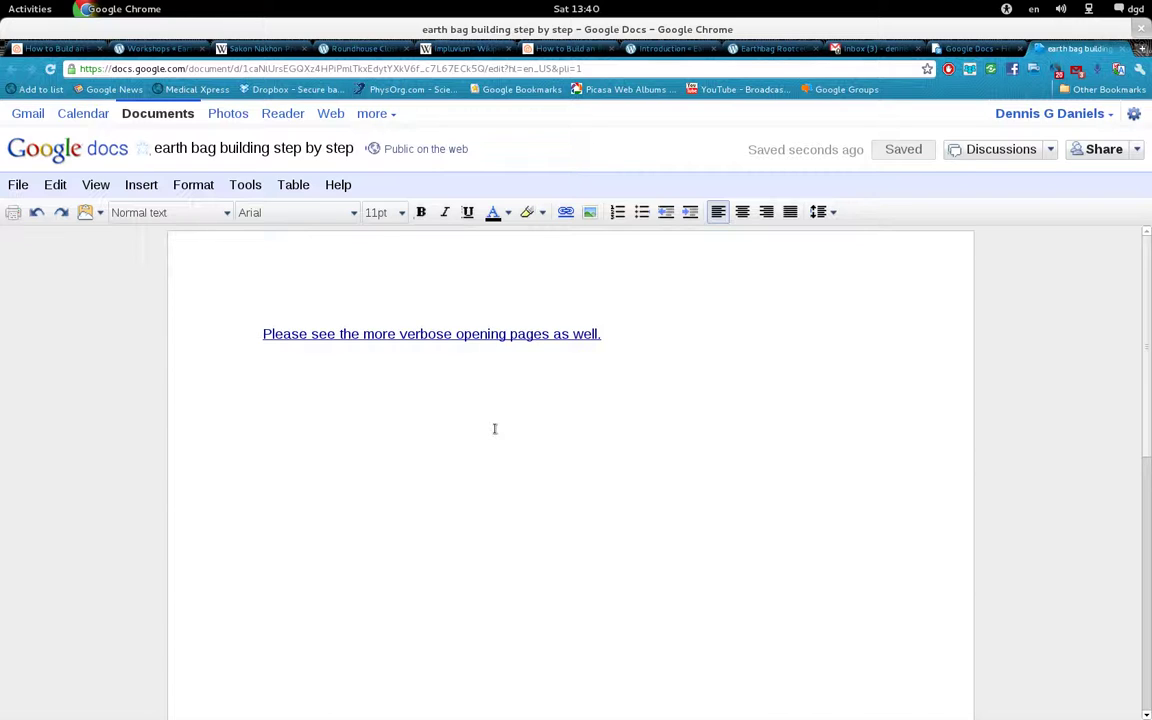
Paste the mind map as a bulleted outline, inspect its lines, then undo and return to Freeplane
key("ctrl+End")
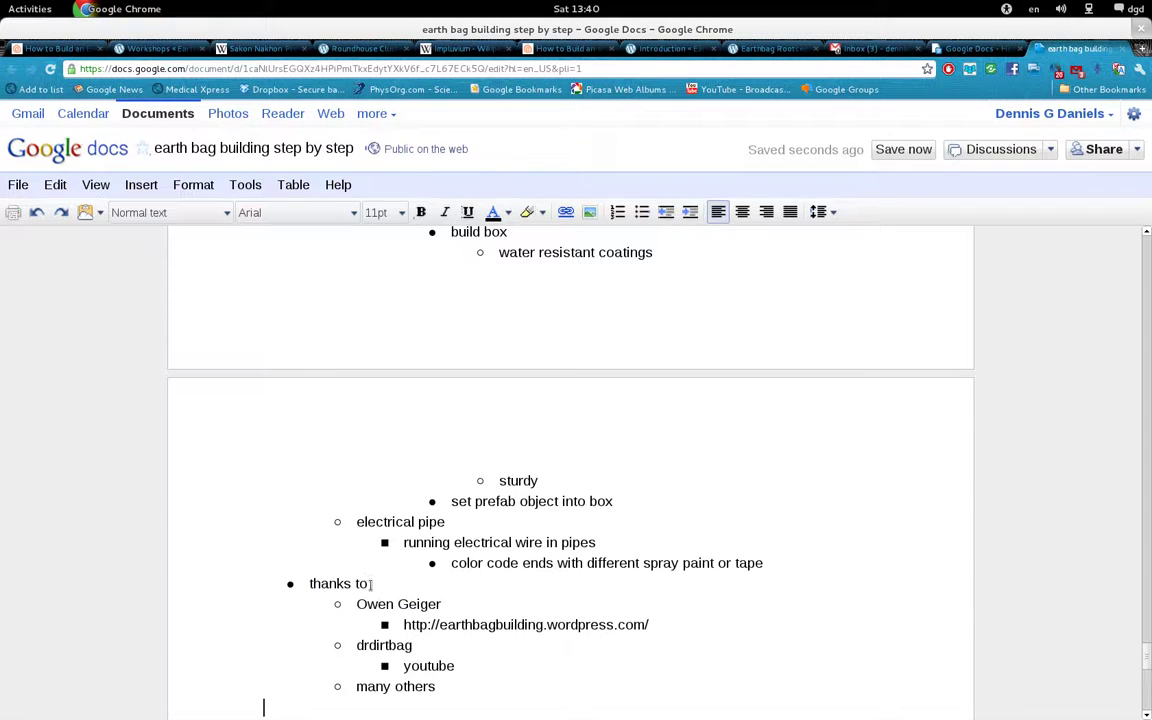
scroll(1147, 400, "up", 1)
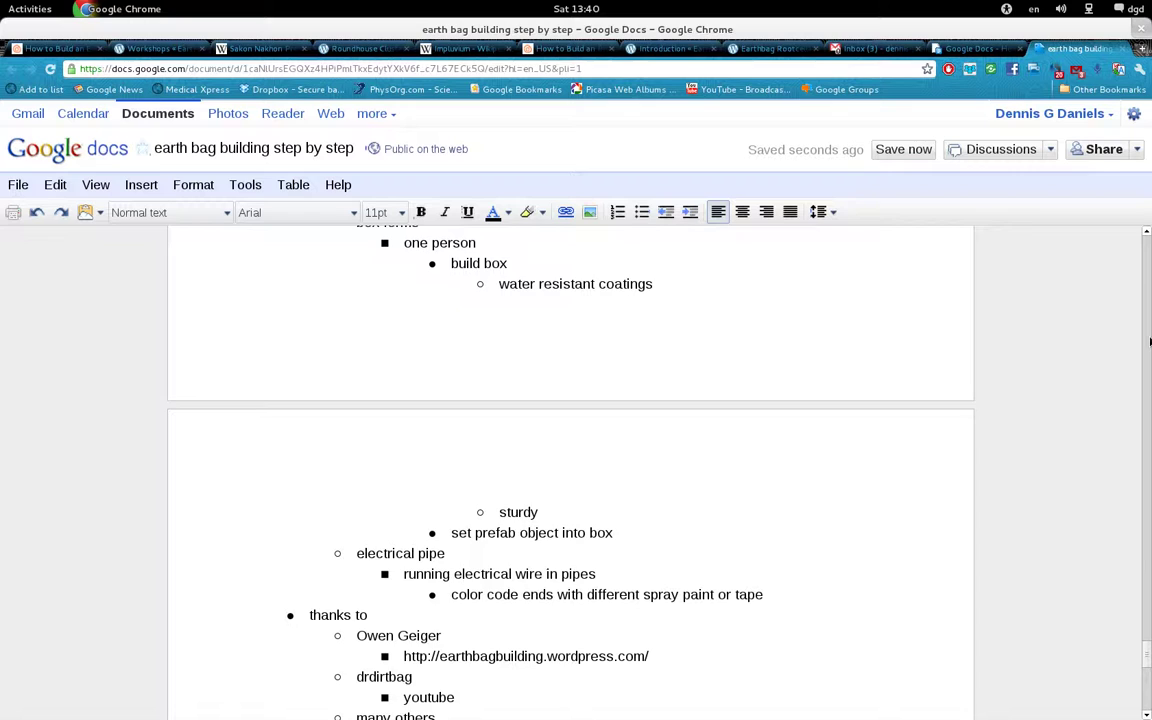
key("ctrl+Home")
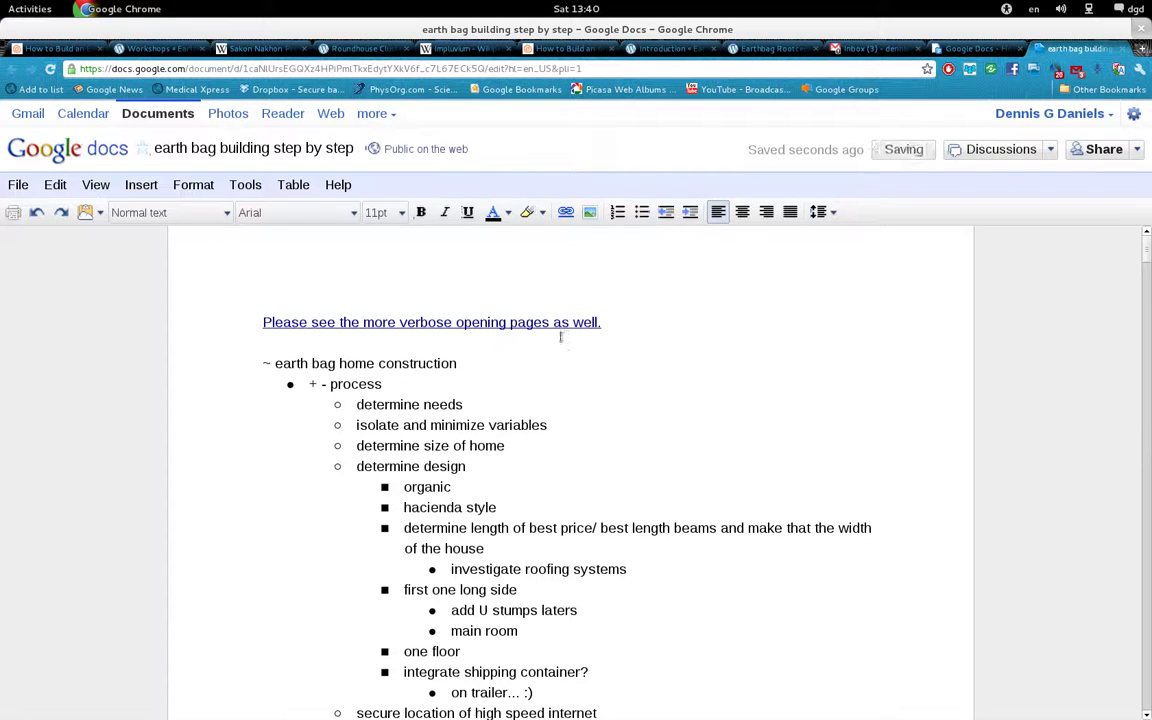
left_click(391, 341)
left_click(356, 363)
left_click(345, 384)
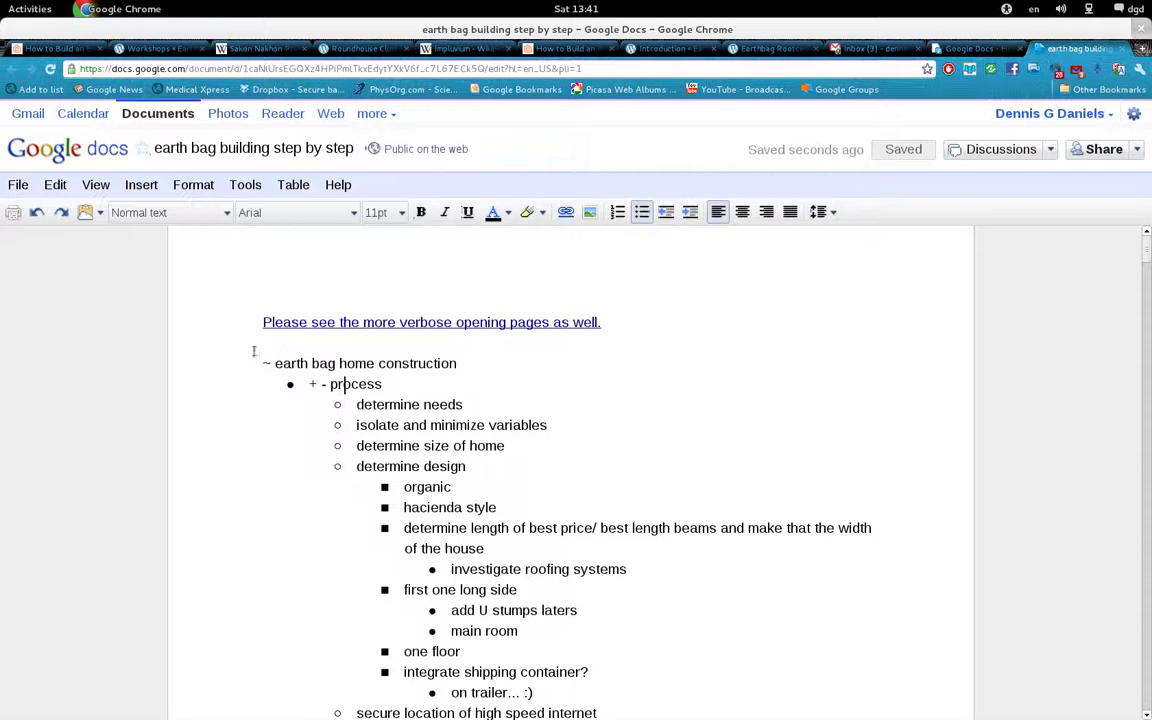
key("ctrl+z")
key("alt+Tab")
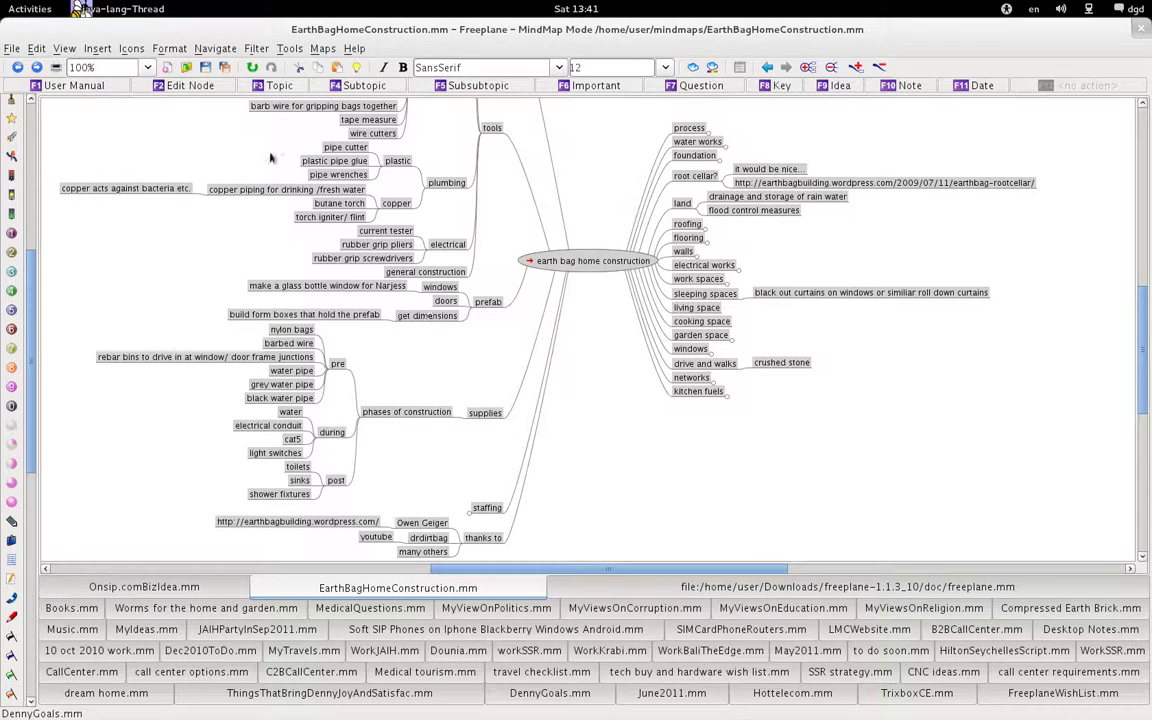
Switch the Freeplane map to View > Outline view and return to the Google Doc
left_click(290, 49)
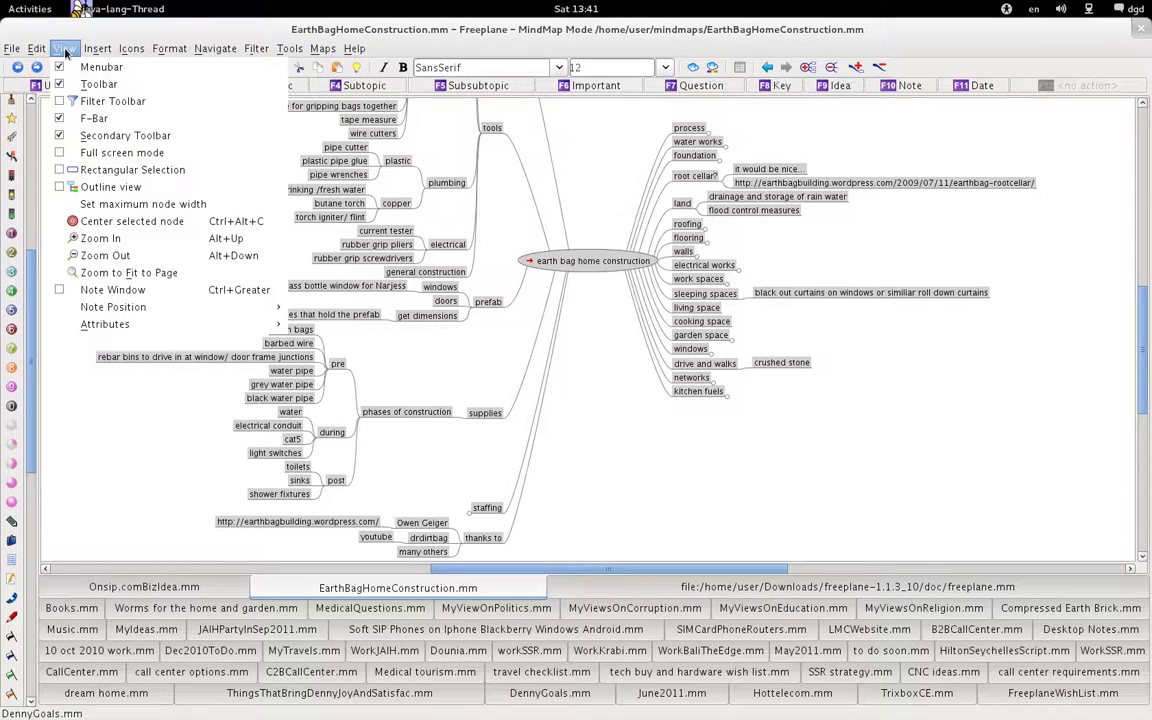
left_click(126, 188)
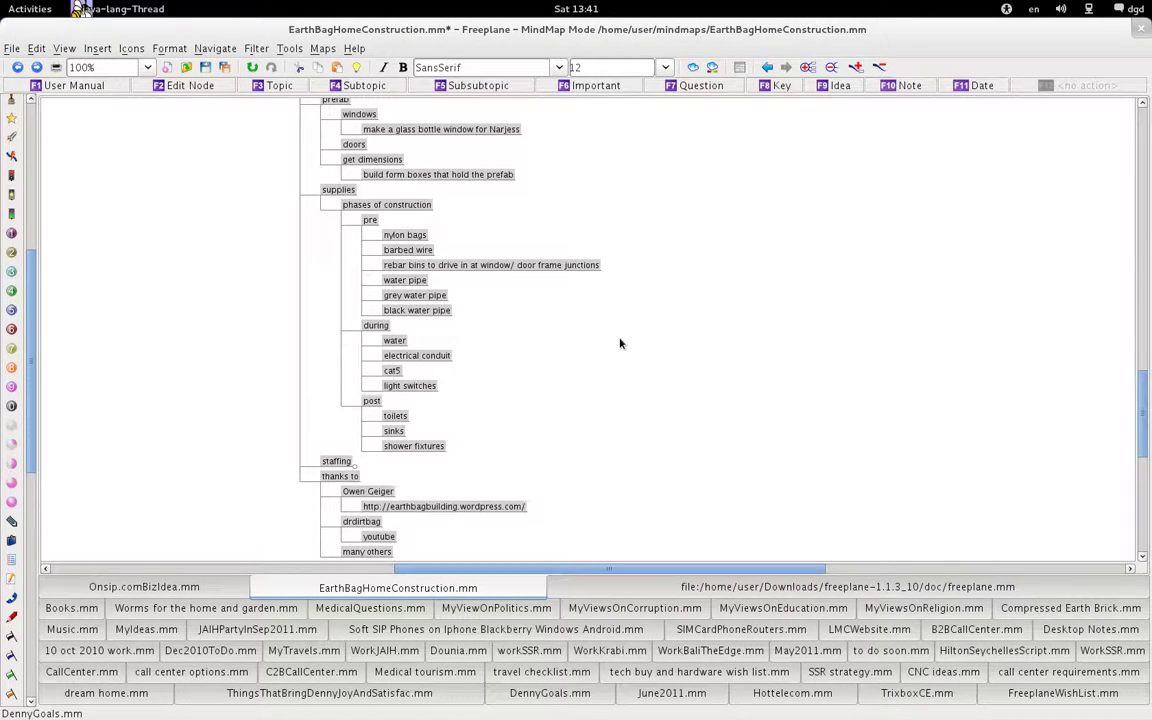
key("alt+Tab")
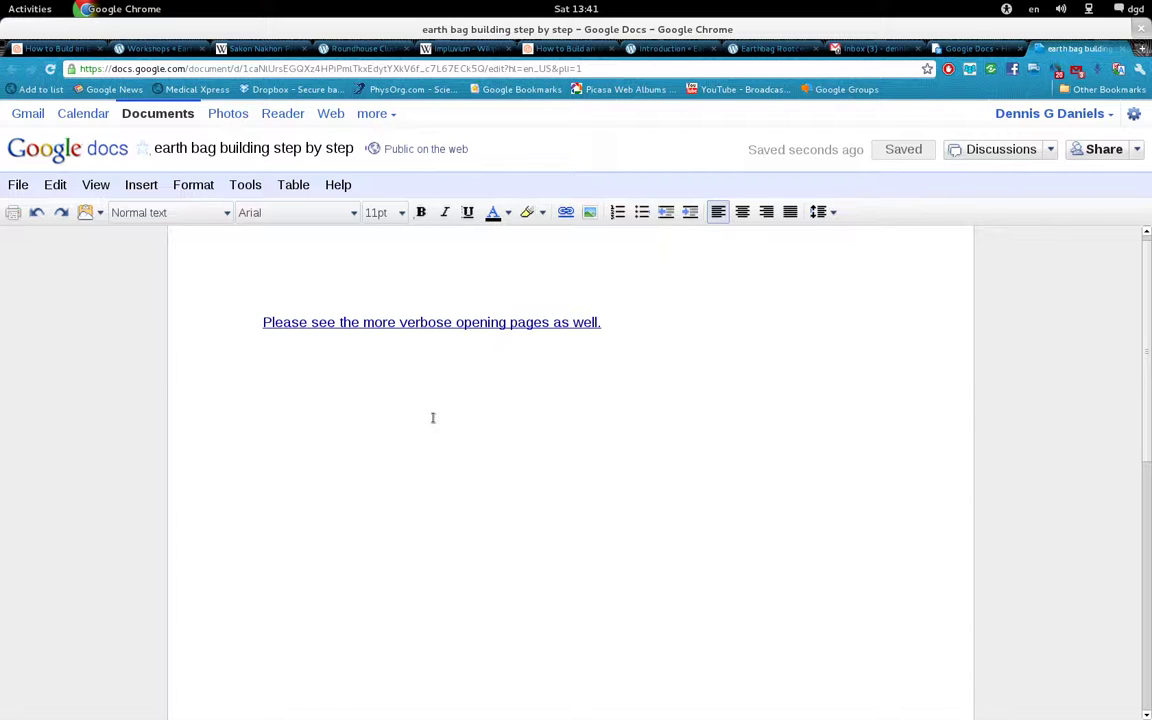
Re-paste the outline below the opening link to compare, then cut everything after the link
key("ctrl+v")
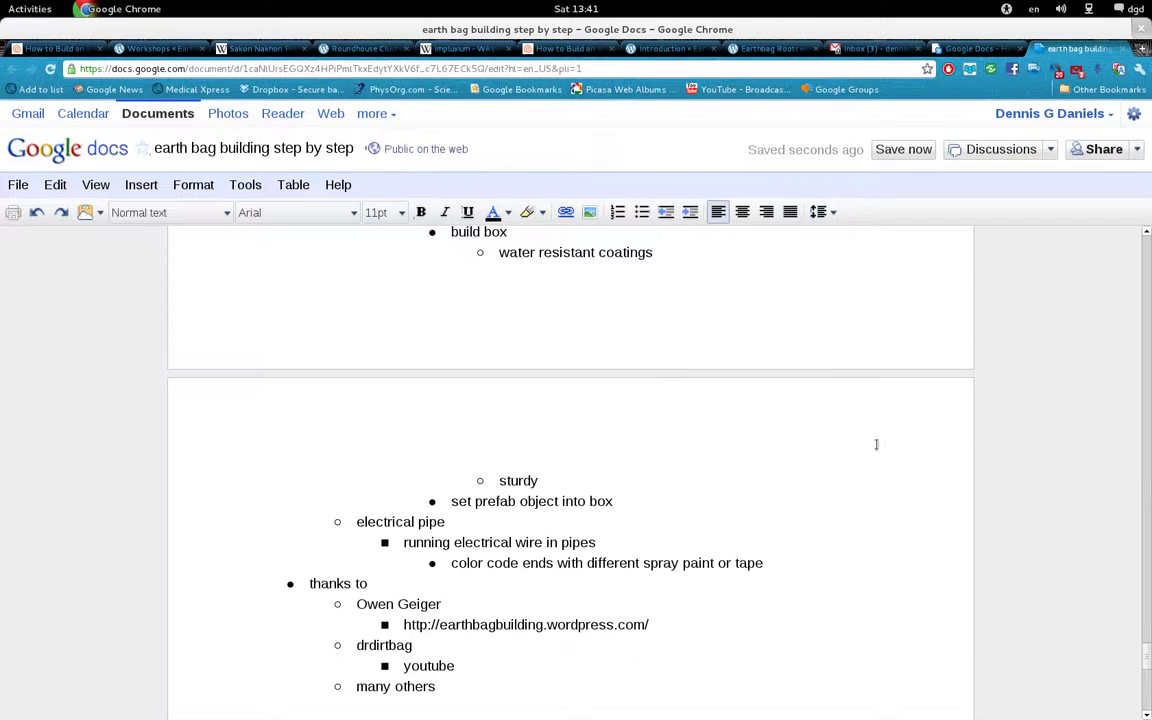
left_click_drag(1146, 600, 1140, 222)
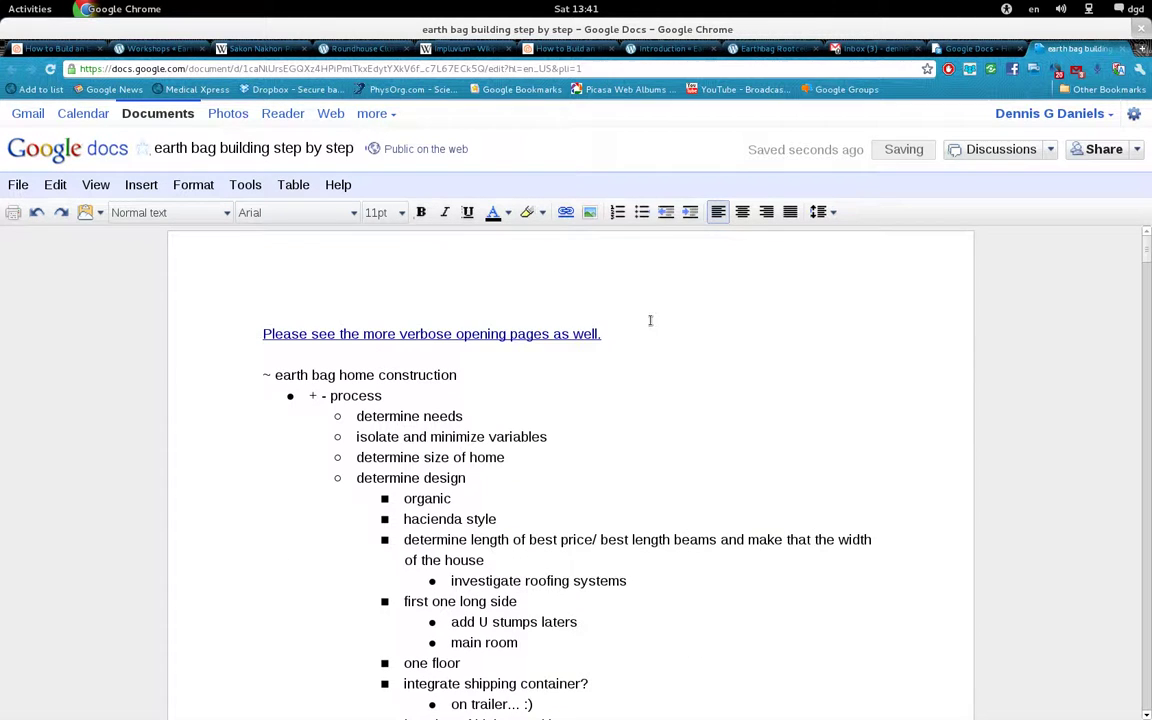
left_click(650, 336)
key("ctrl+shift+End")
key("ctrl+x")
key("alt+Tab")
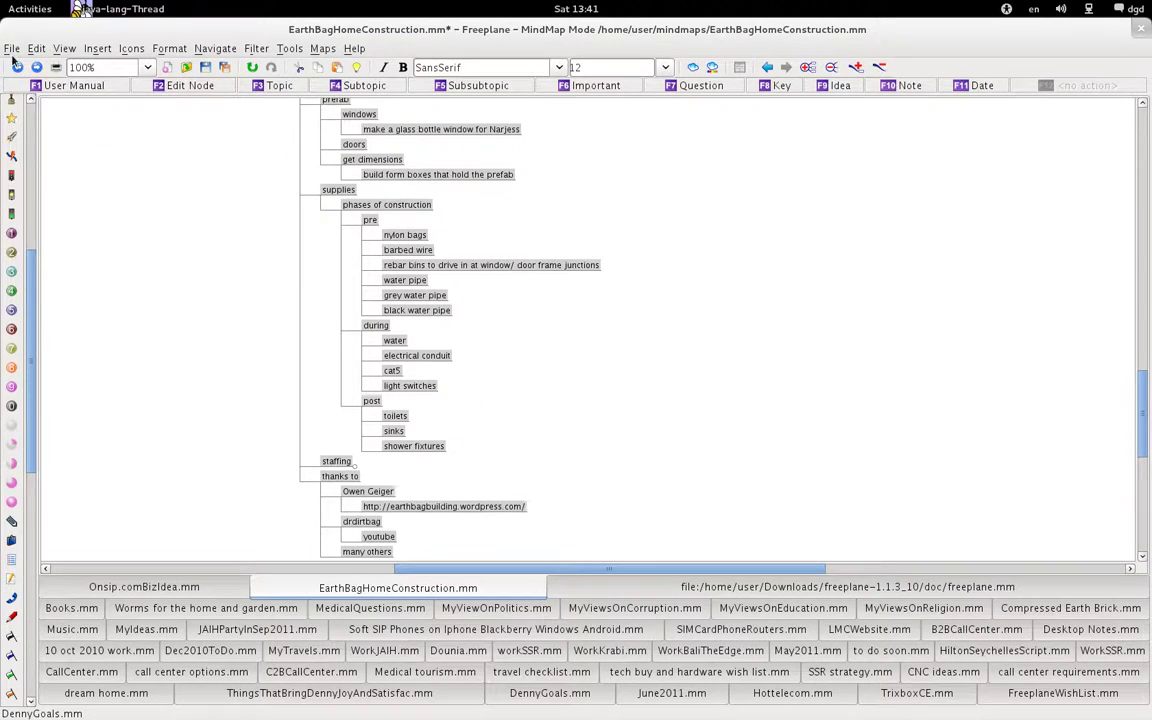
Export the map as EarthBagHomeConstruction.odt to the Desktop, overwriting the older copy
left_click(14, 56)
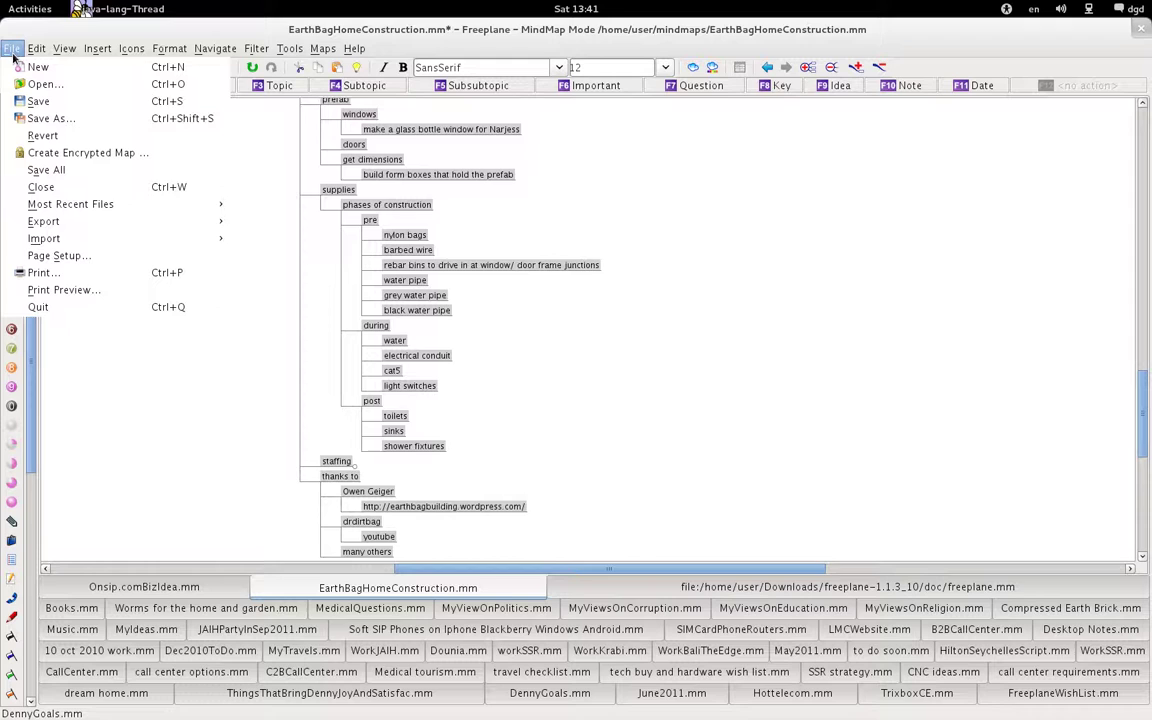
mouse_move(44, 221)
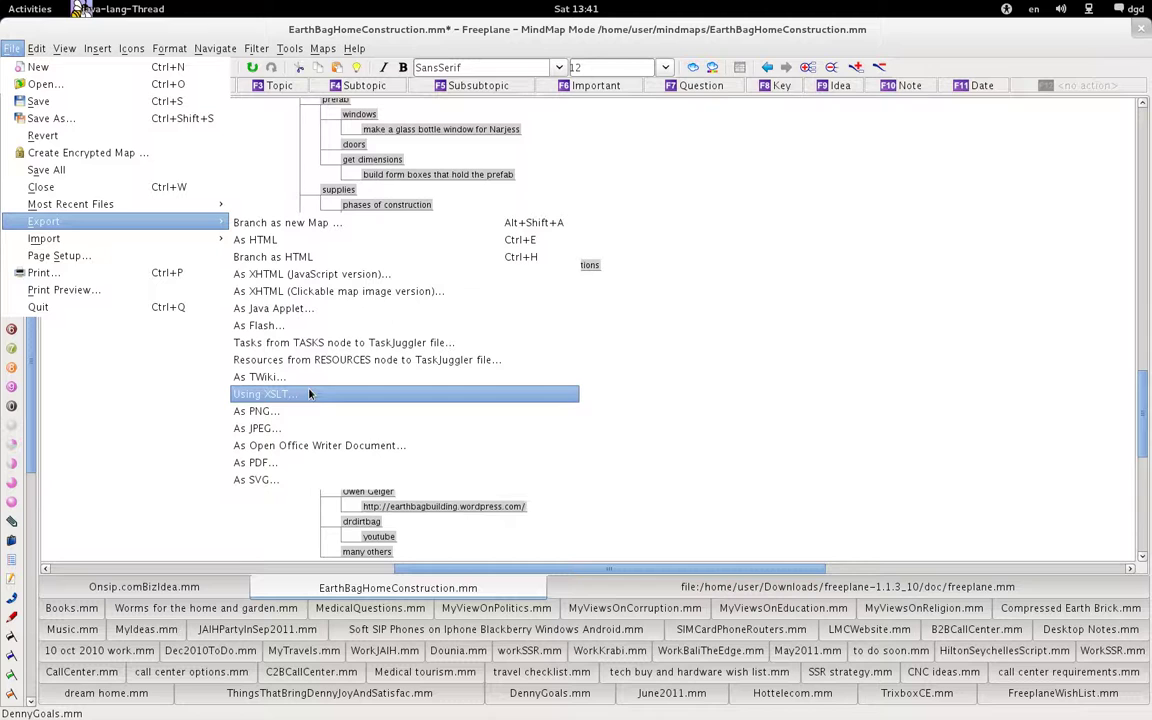
left_click(320, 452)
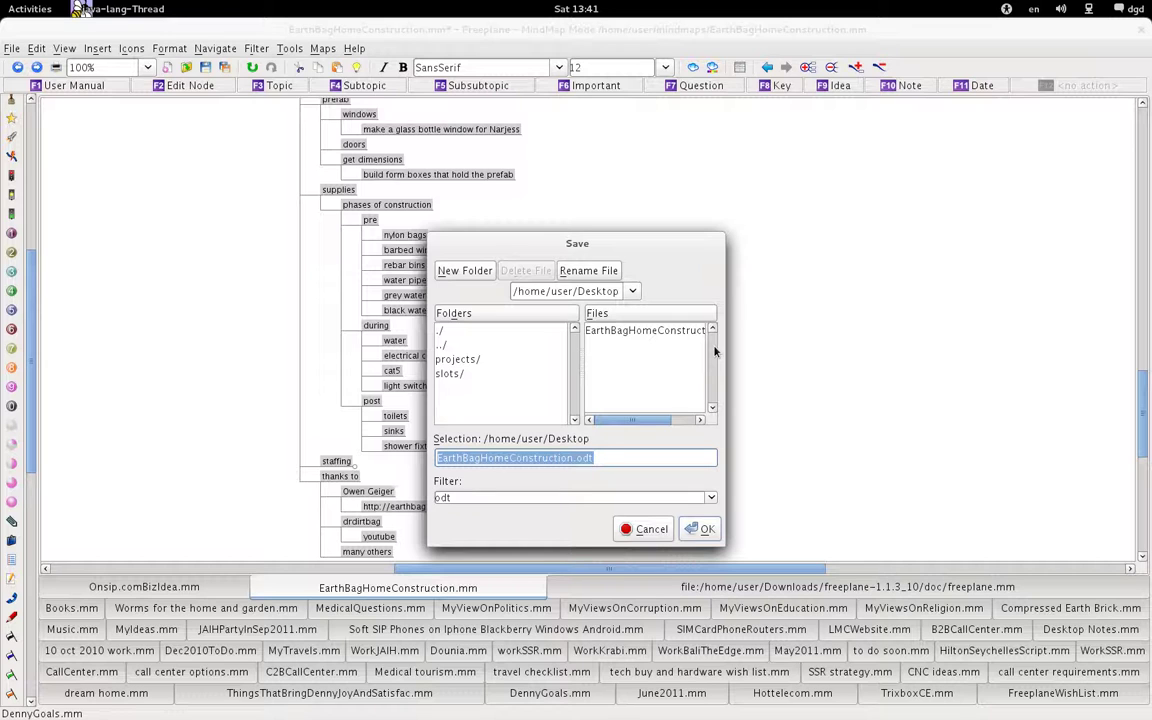
left_click(703, 529)
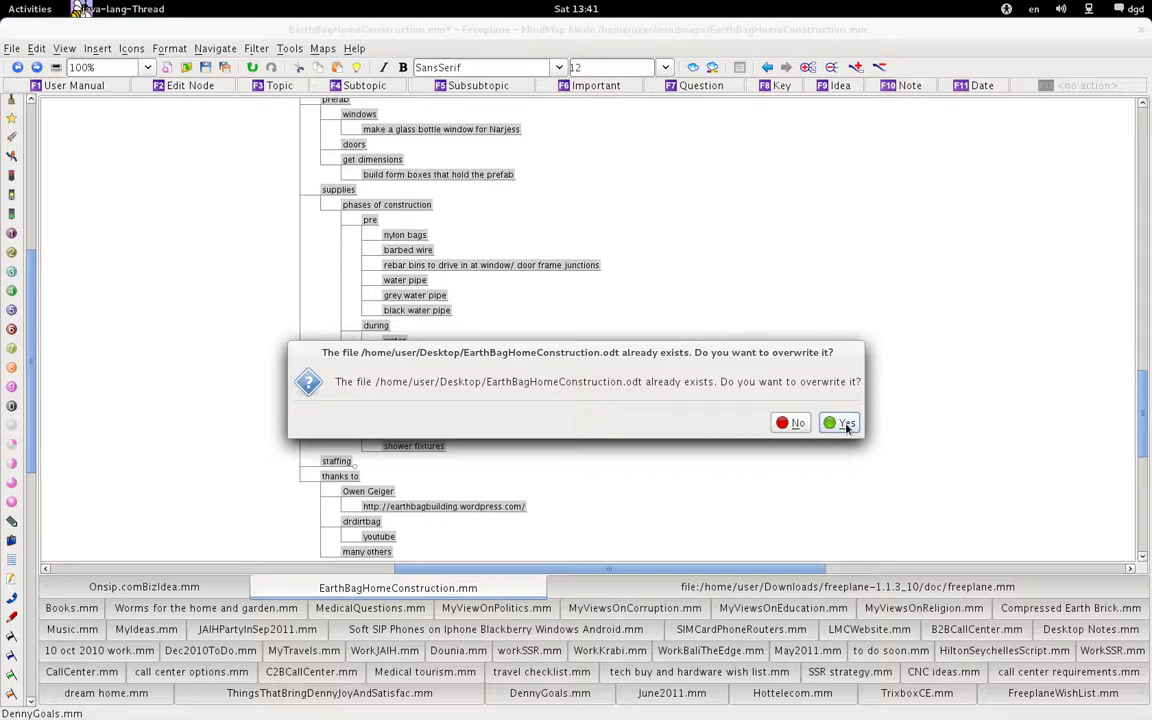
left_click(846, 424)
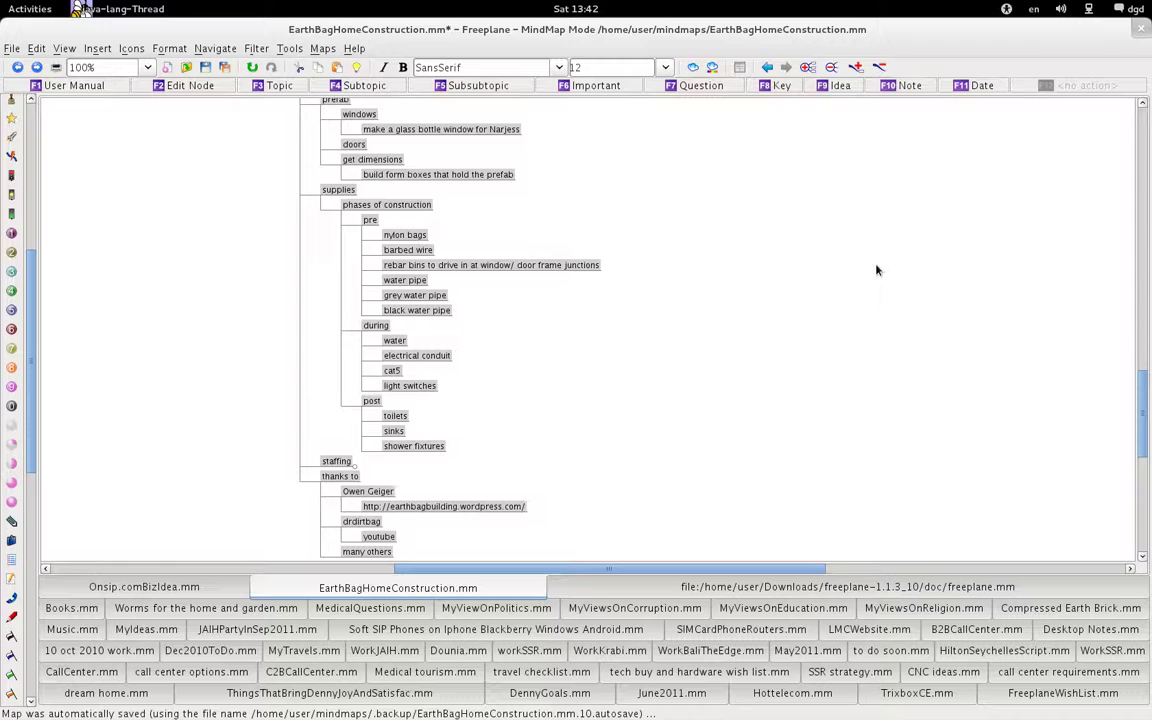
key("alt+Tab")
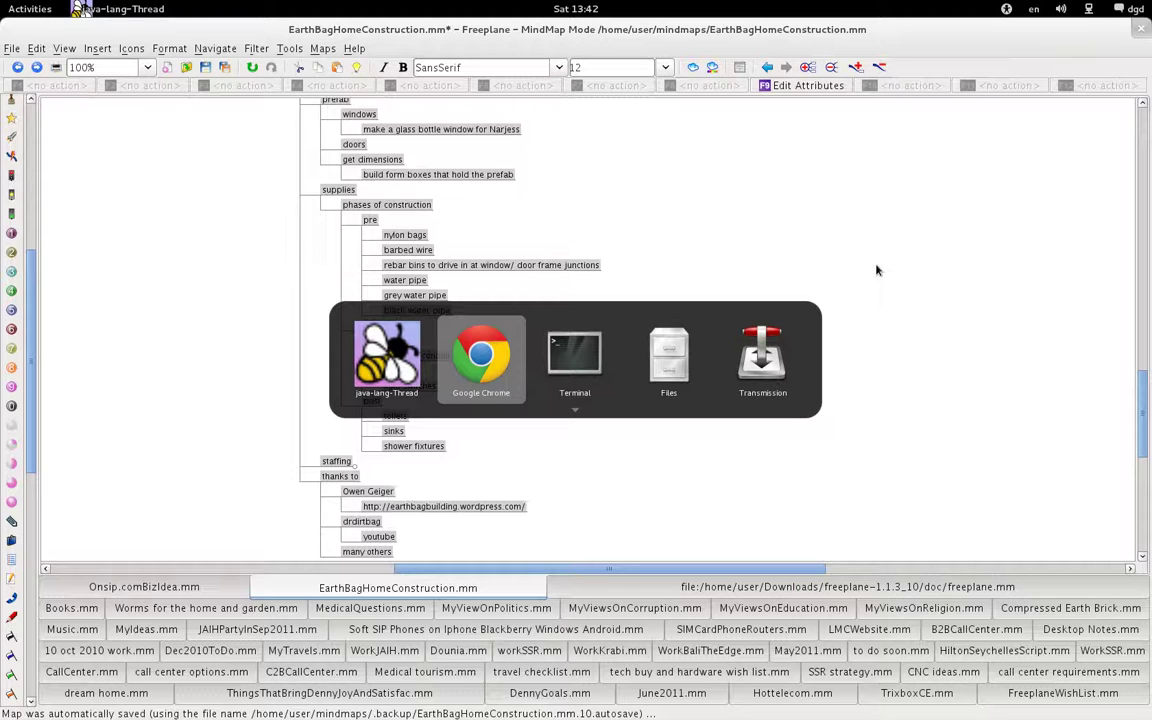
Open EarthBagHomeConstruction.odt from the Desktop with LibreOffice Writer
key("alt+Tab")
key("alt+Tab")
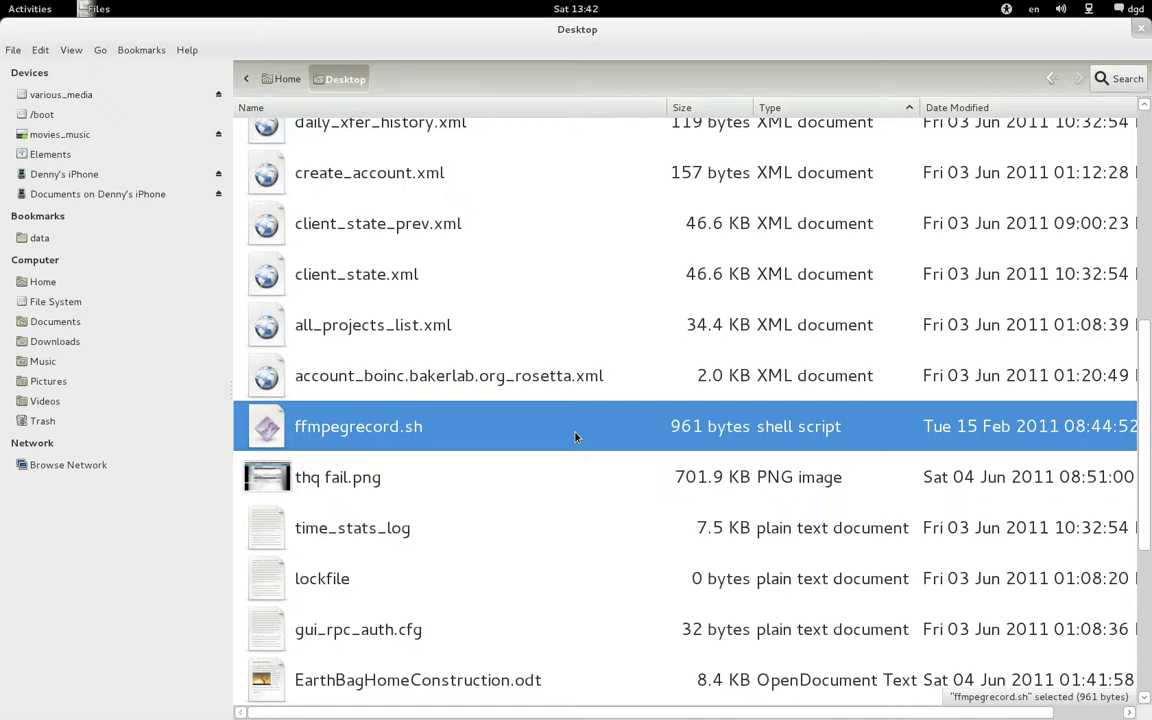
scroll(576, 437, "down", 5)
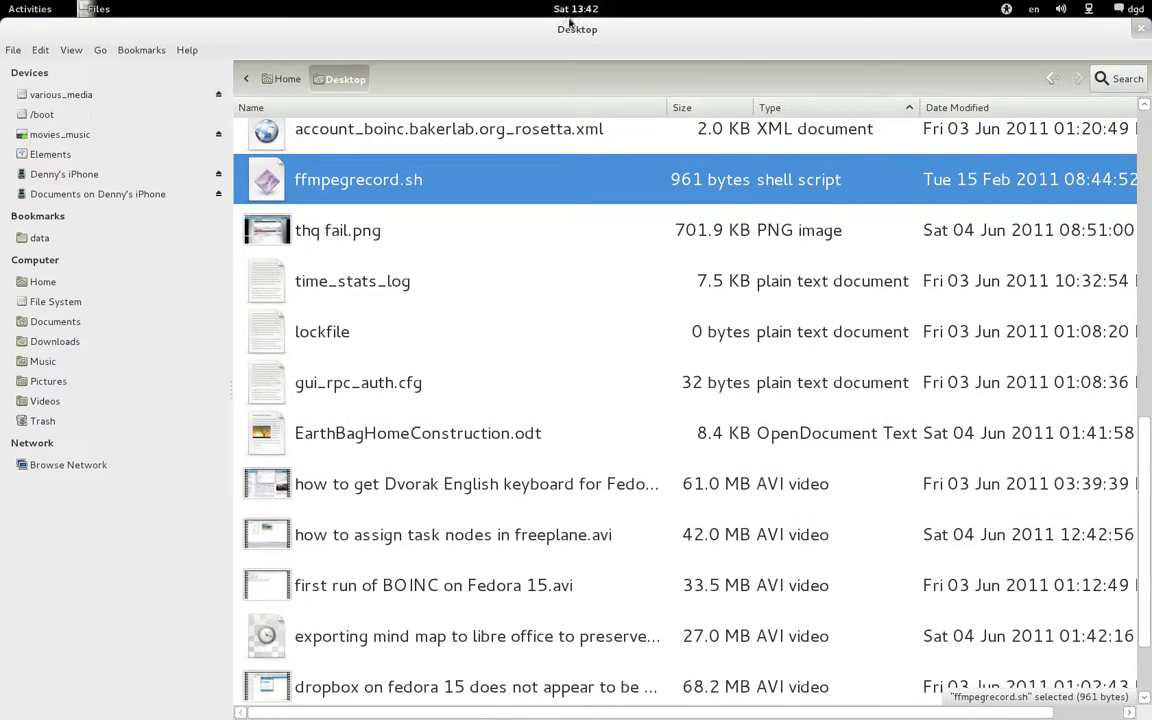
left_click(411, 434)
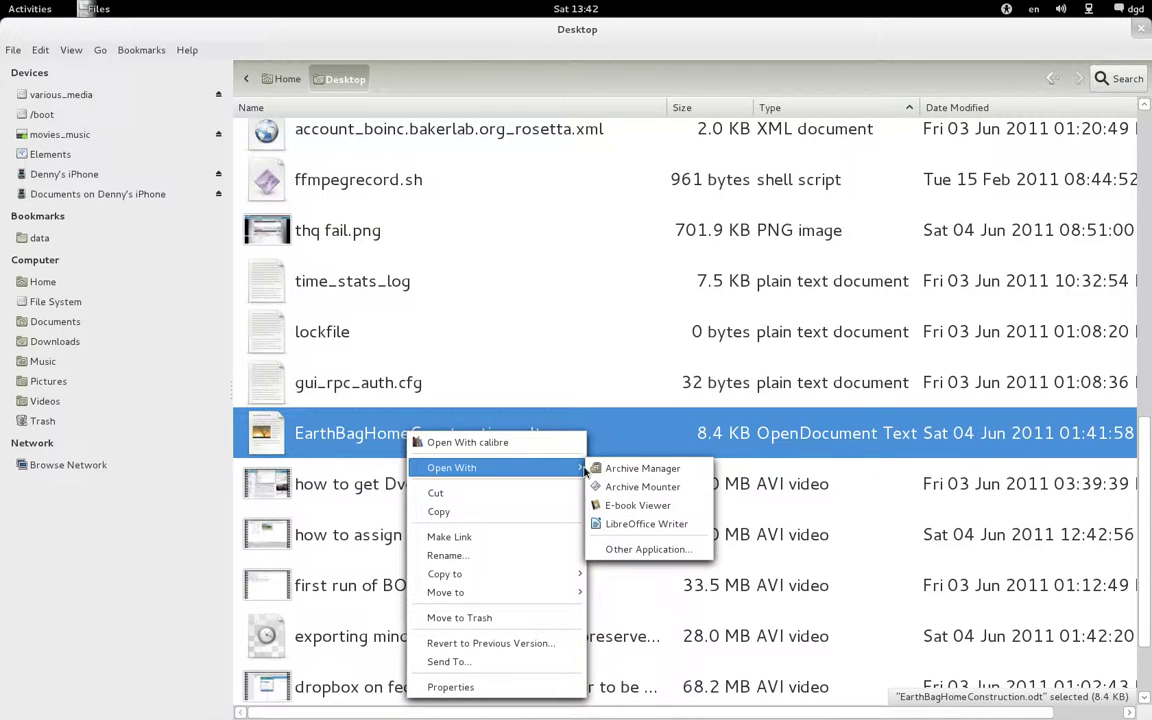
left_click(646, 524)
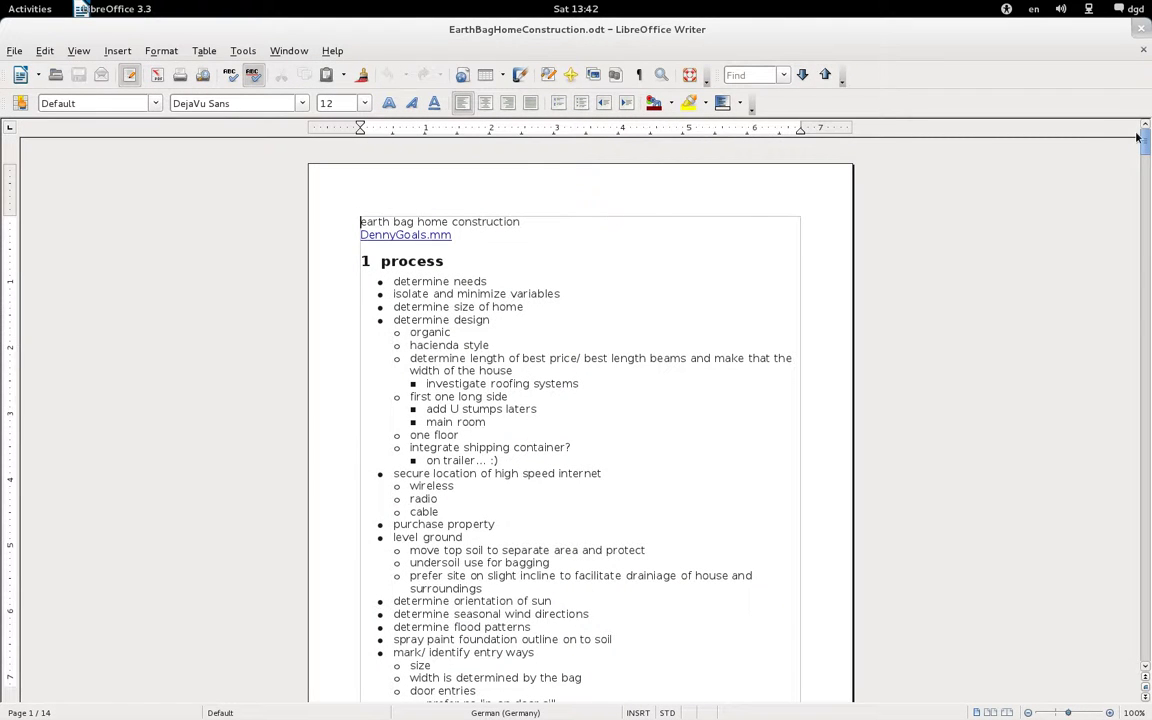
Check the foundation heading's Heading 1 style and select the entire Writer outline
left_click_drag(1146, 140, 1146, 238)
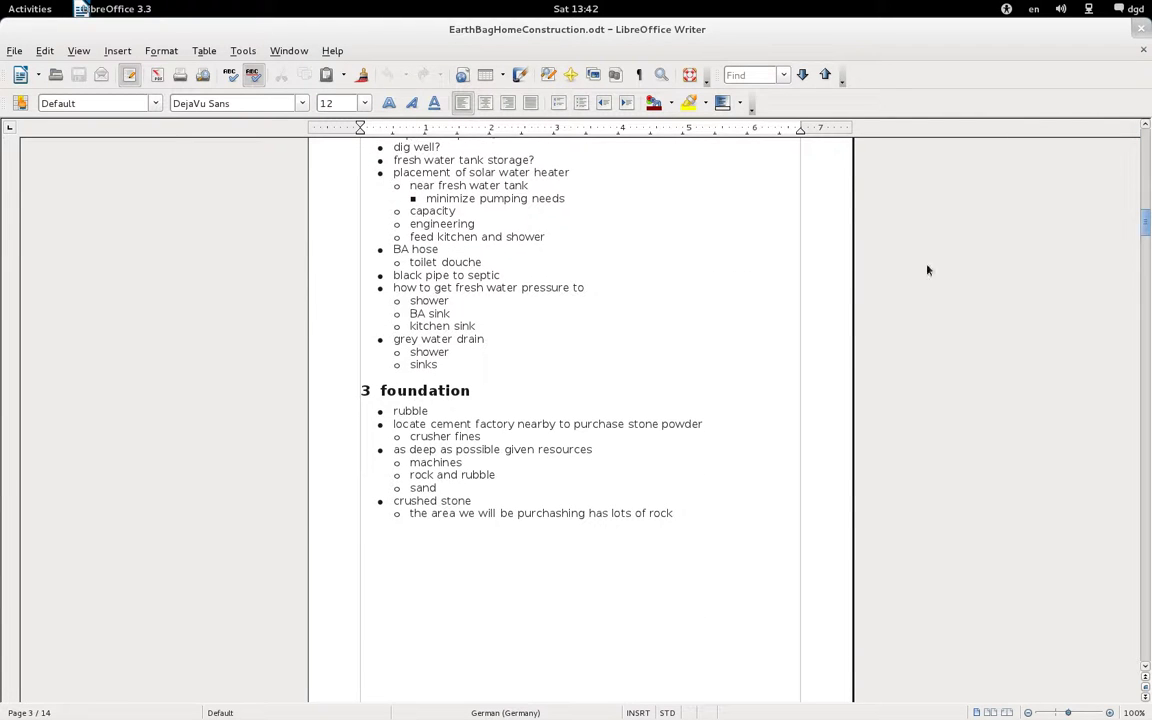
left_click(483, 394)
left_click(444, 391)
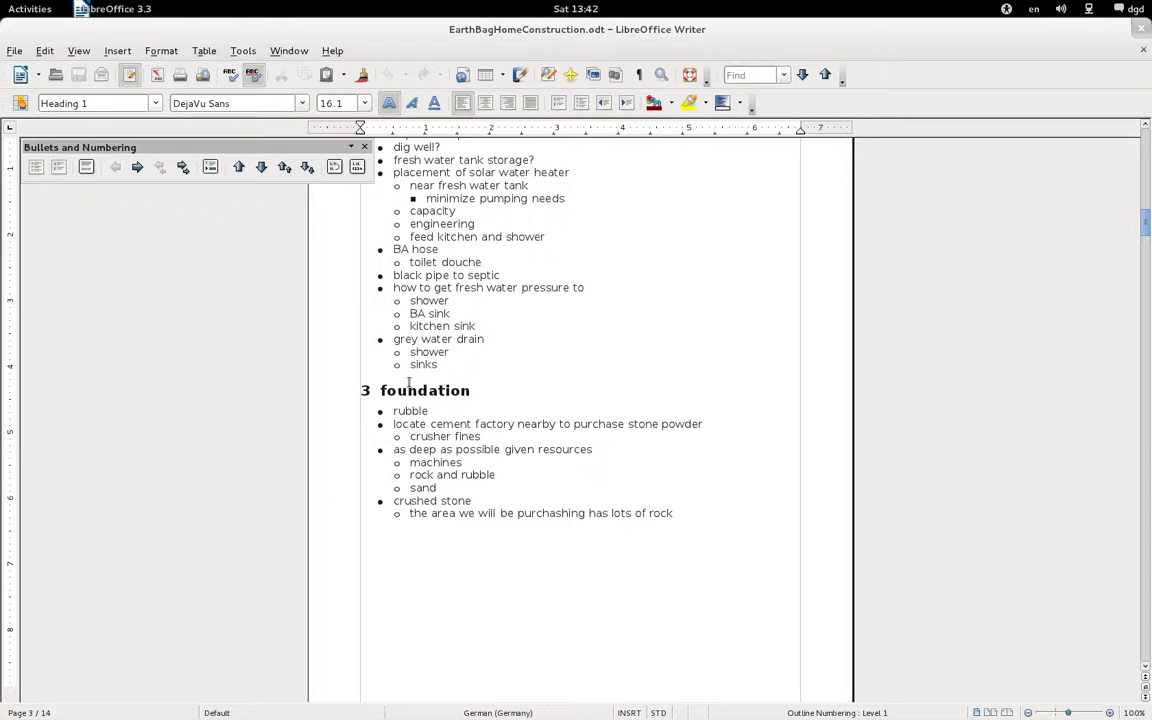
left_click(558, 372)
key("ctrl+a")
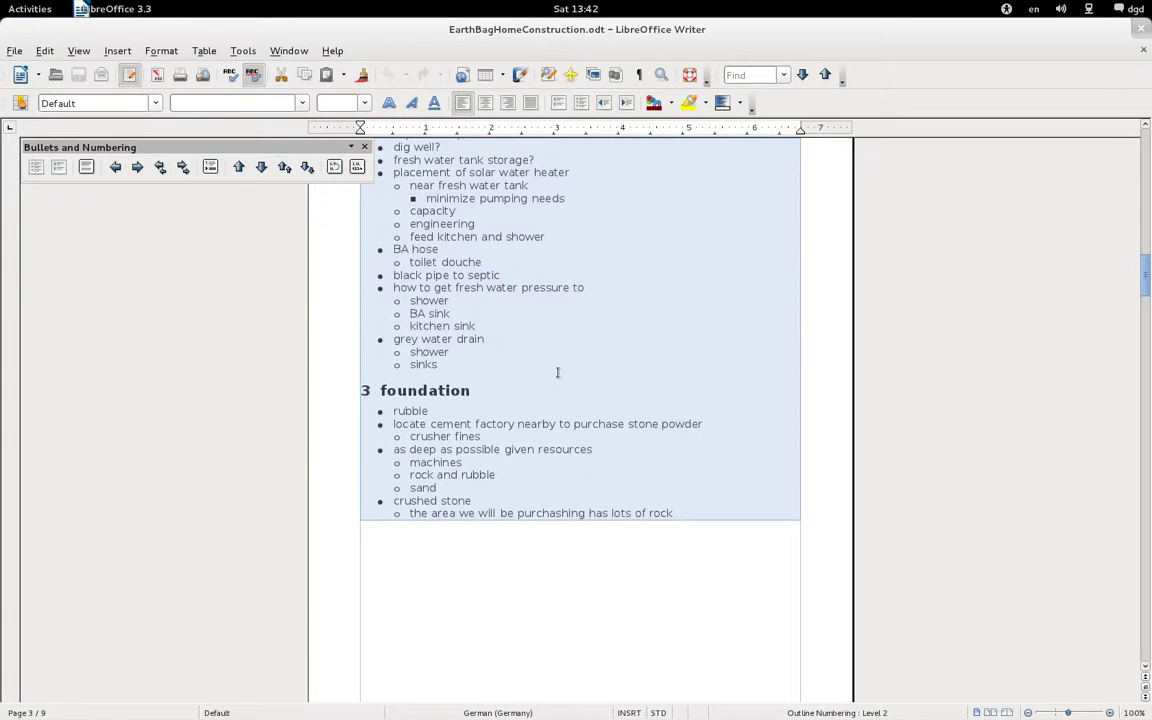
key("alt+Tab")
key("alt+Tab")
key("alt+Tab")
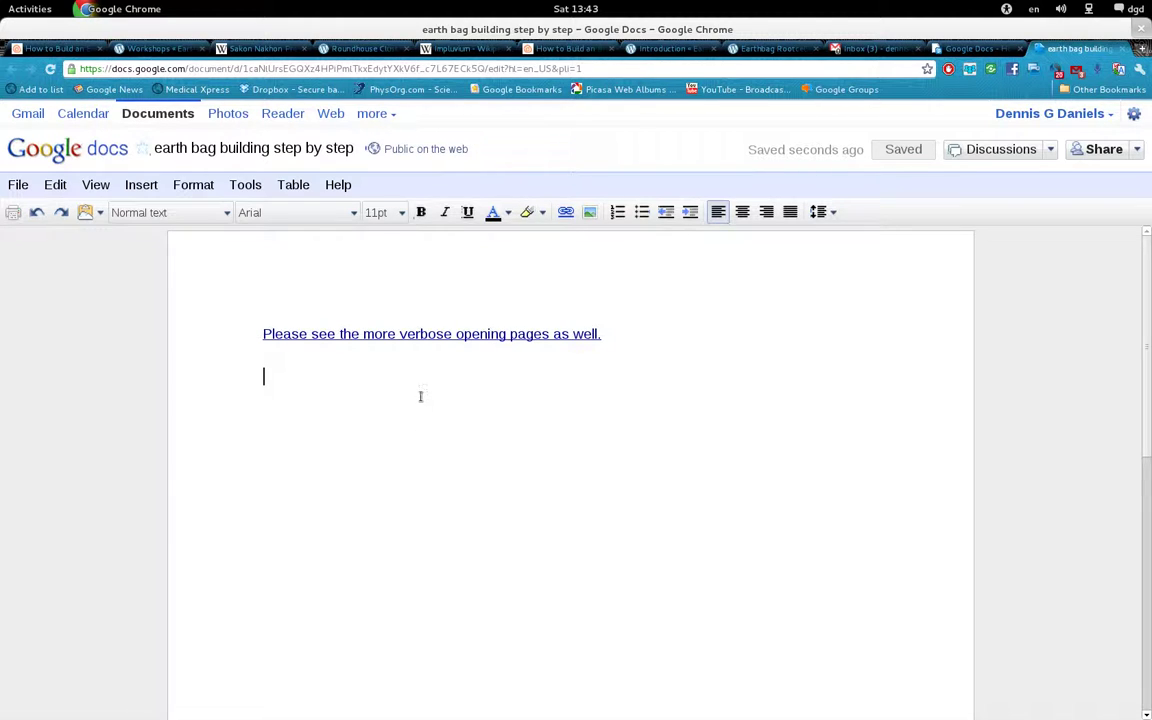
Paste the Writer outline into the Doc and check the Owen Geiger and web-address heading levels
key("Down")
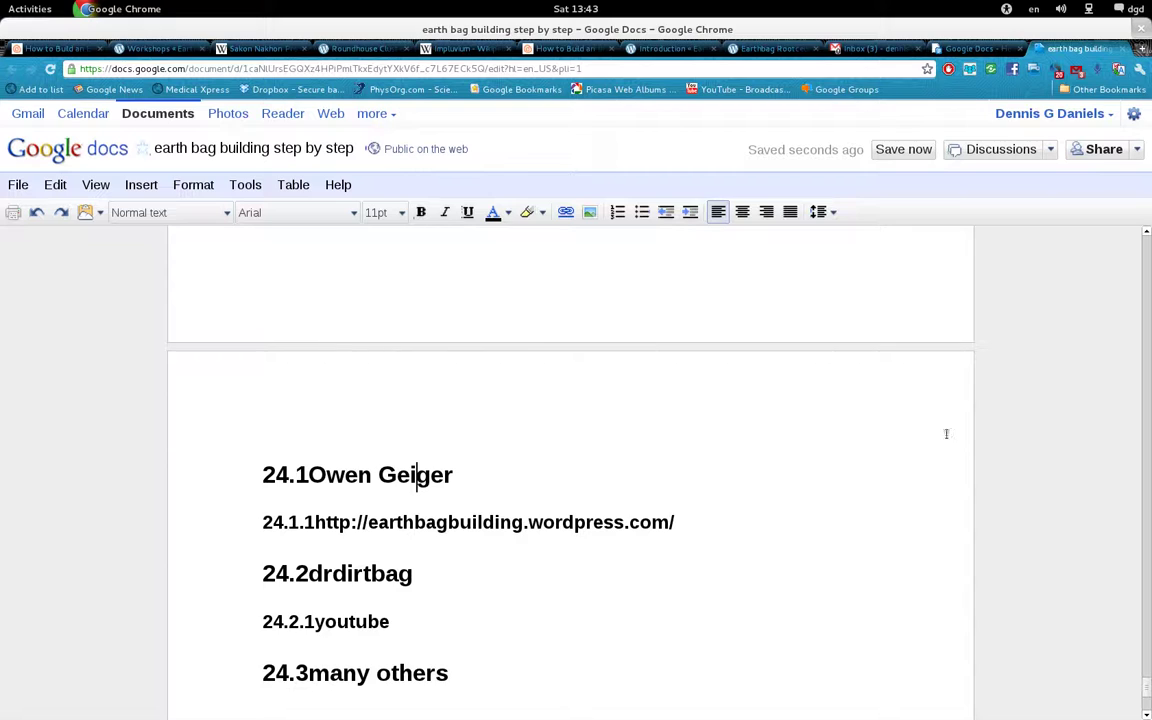
left_click(417, 474)
key("Left")
key("Left")
key("Left")
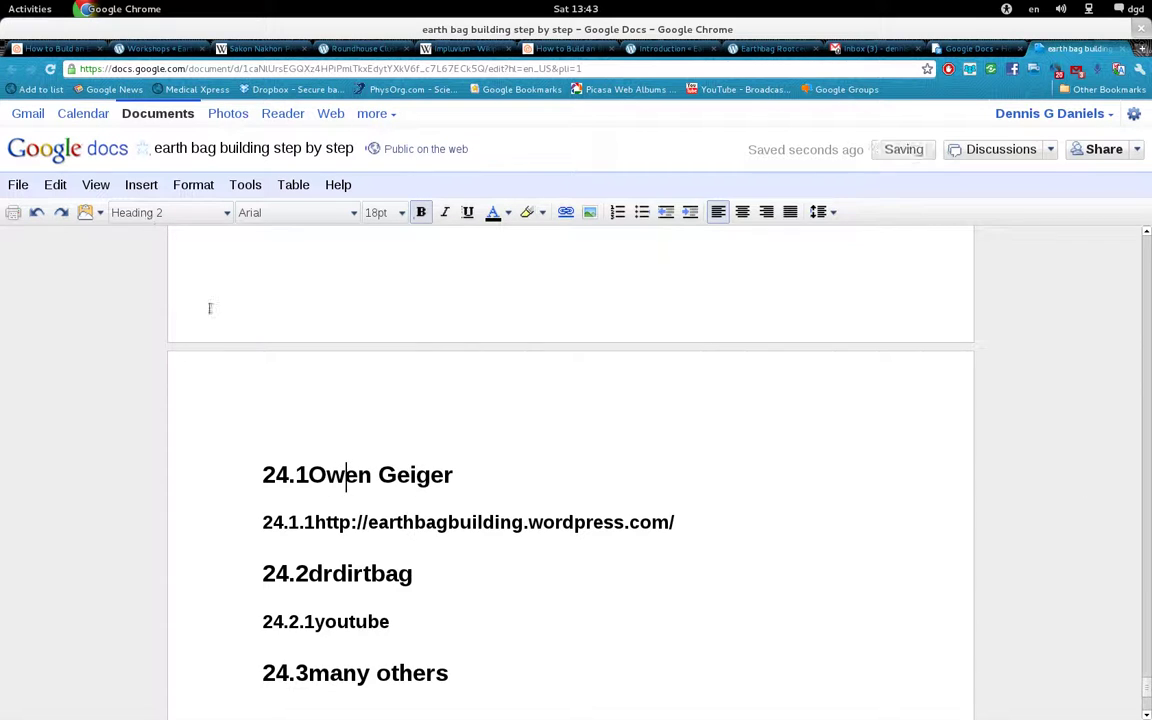
left_click(374, 529)
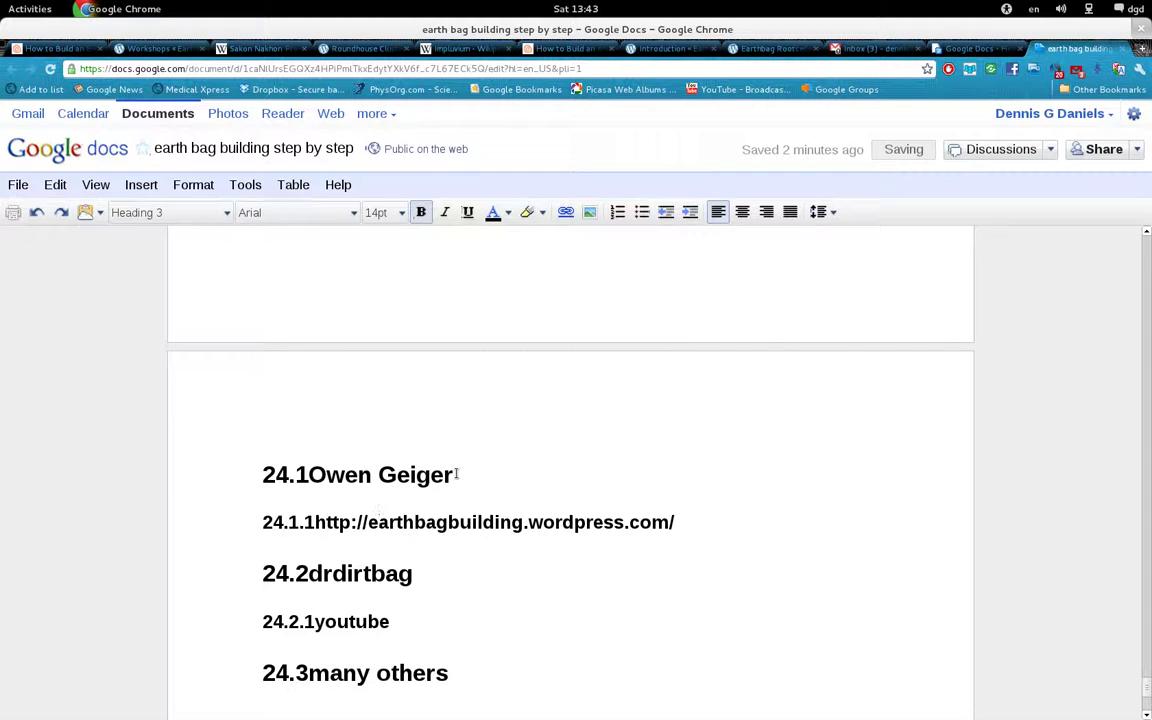
left_click_drag(455, 474, 298, 478)
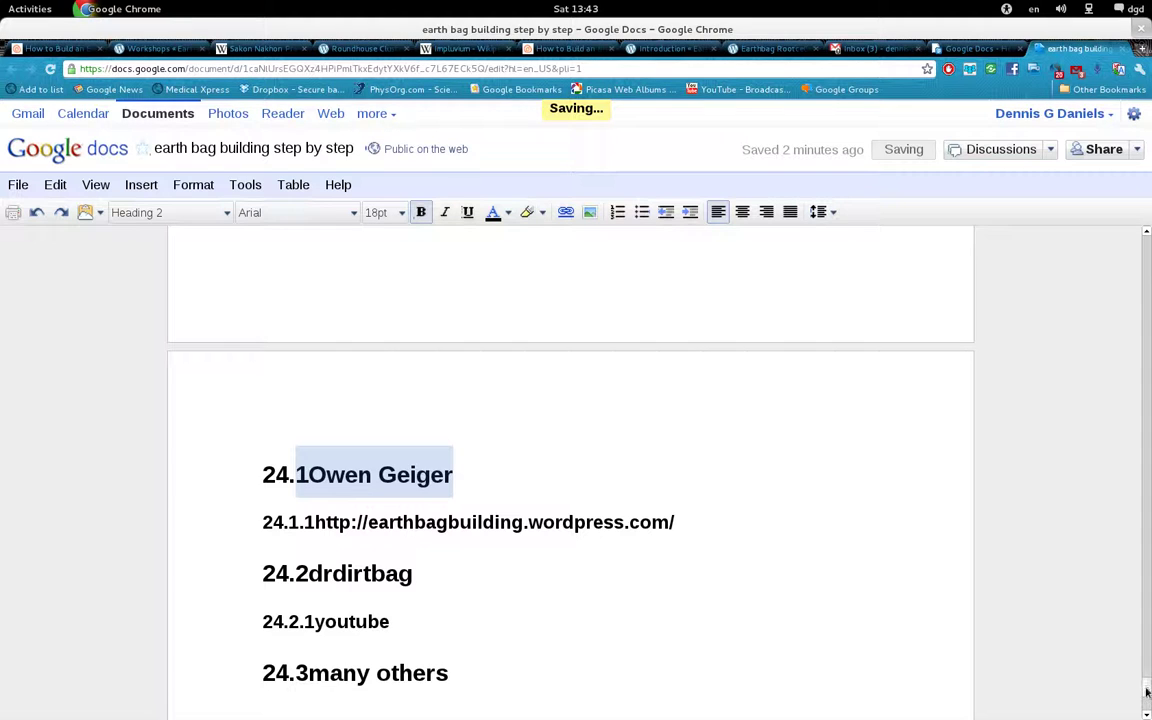
left_click(1148, 306)
left_click(1146, 231)
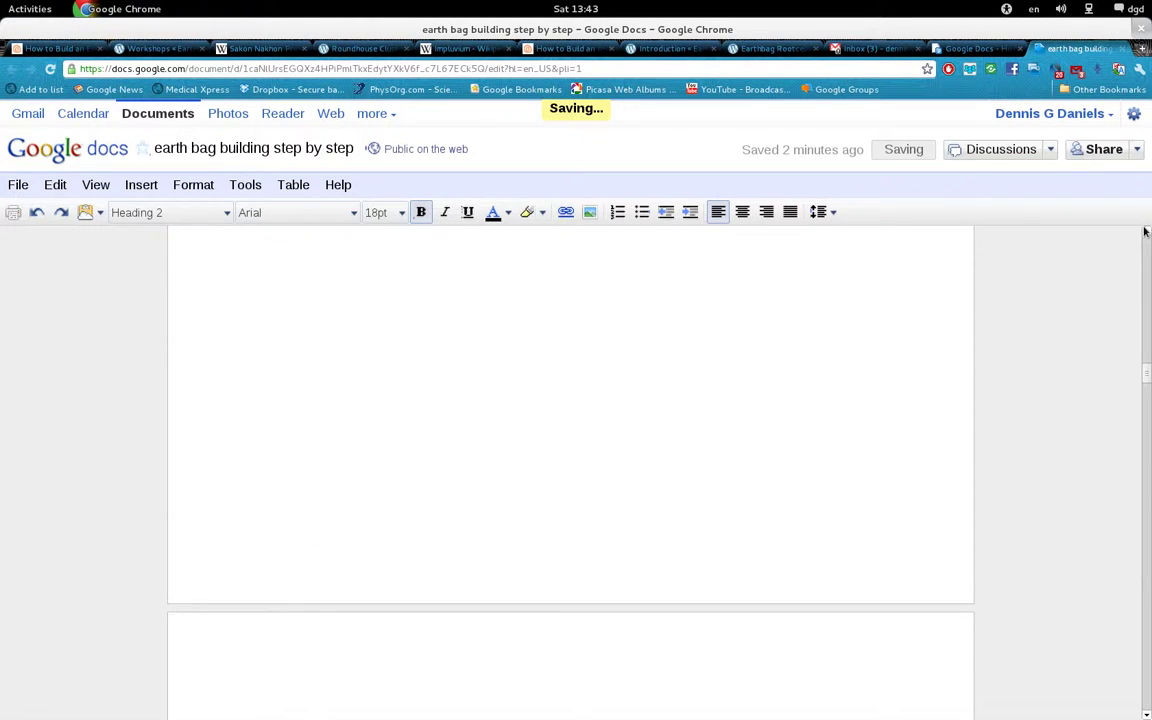
Insert a table of contents on the empty line under the opening sentence
left_click(351, 449)
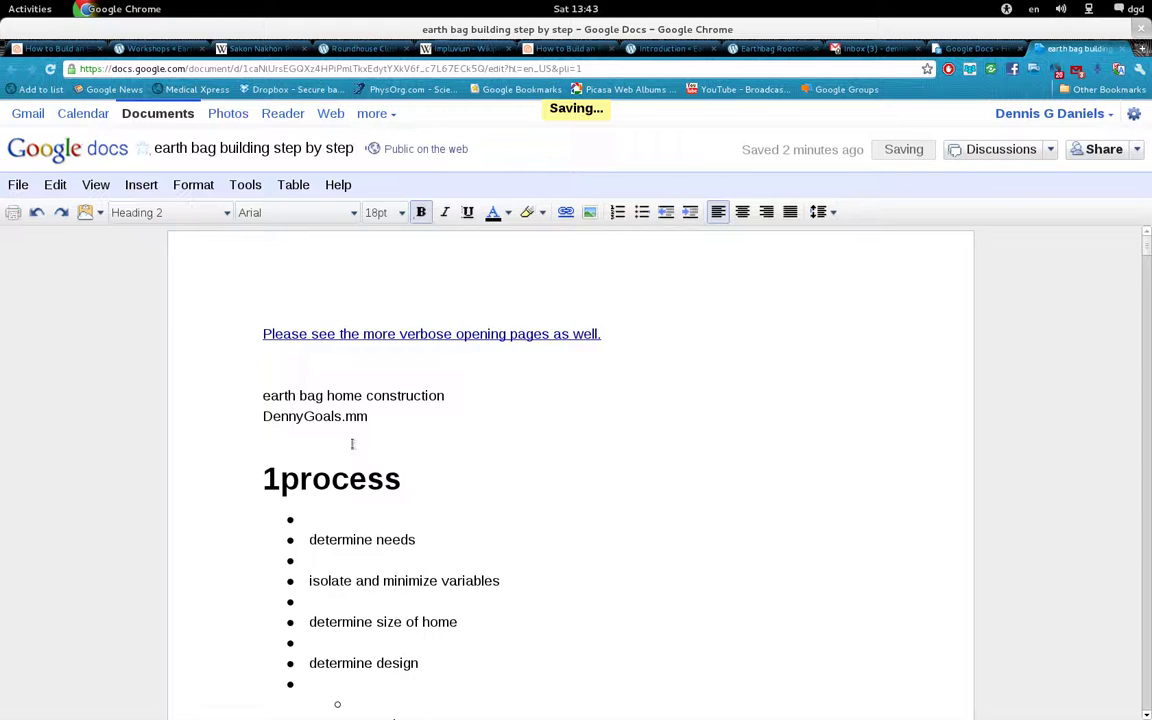
left_click(419, 366)
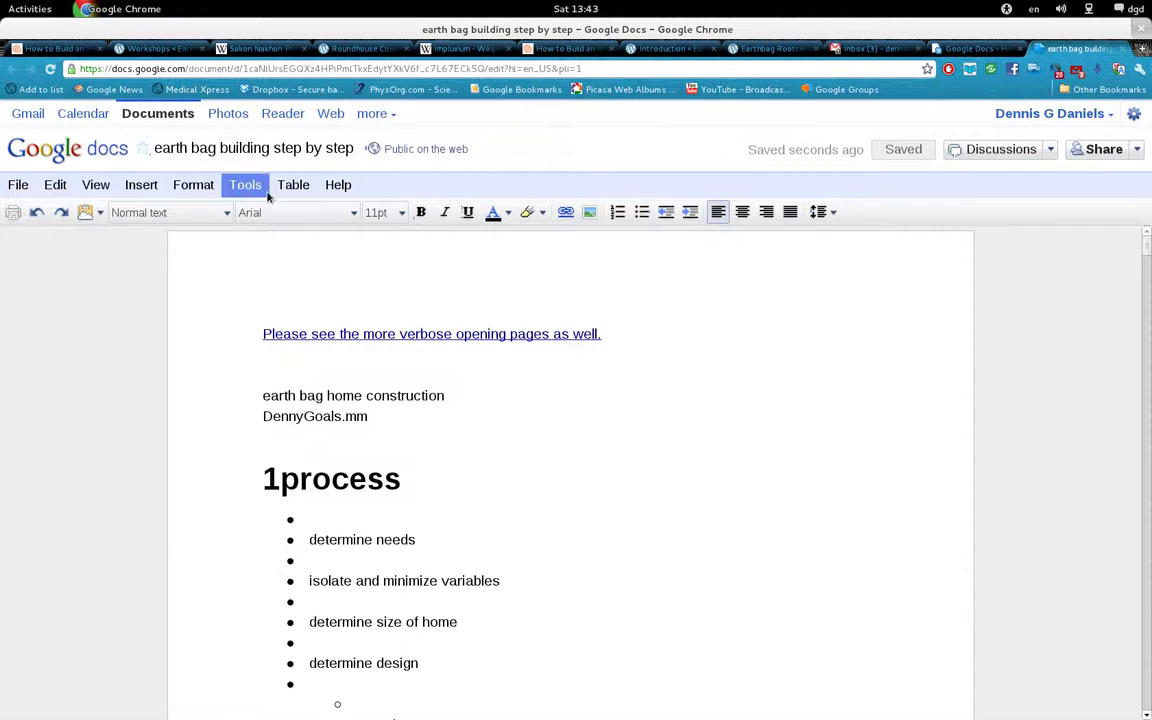
left_click(139, 189)
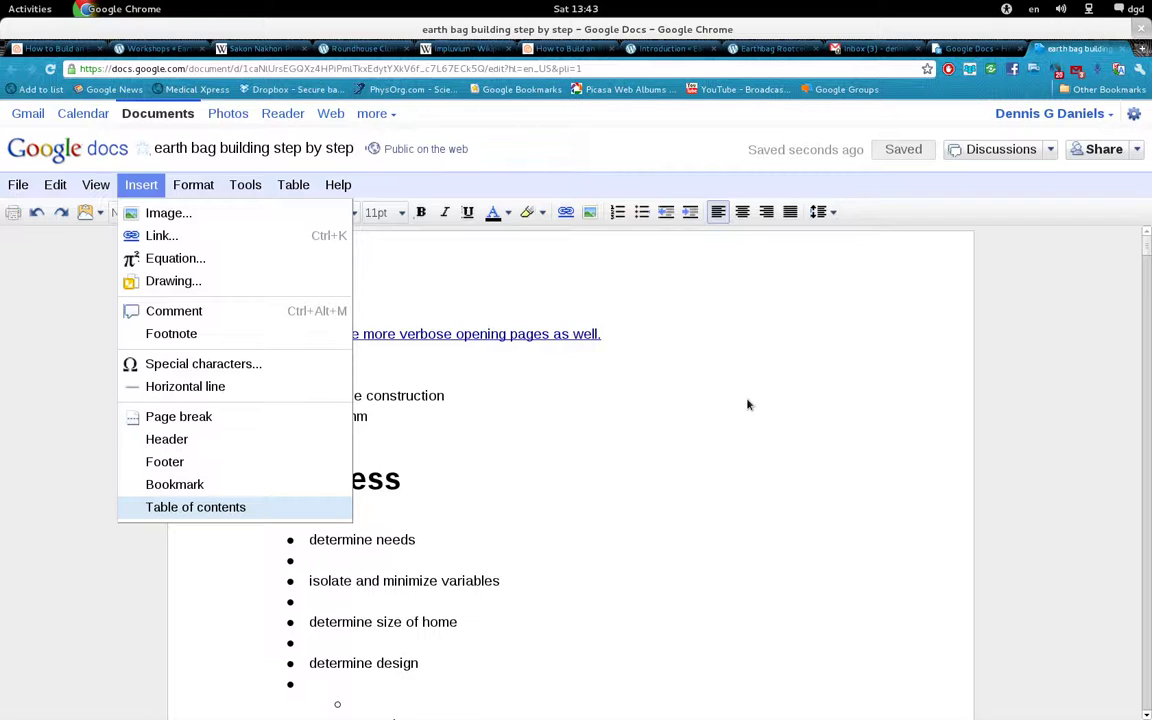
key("Return")
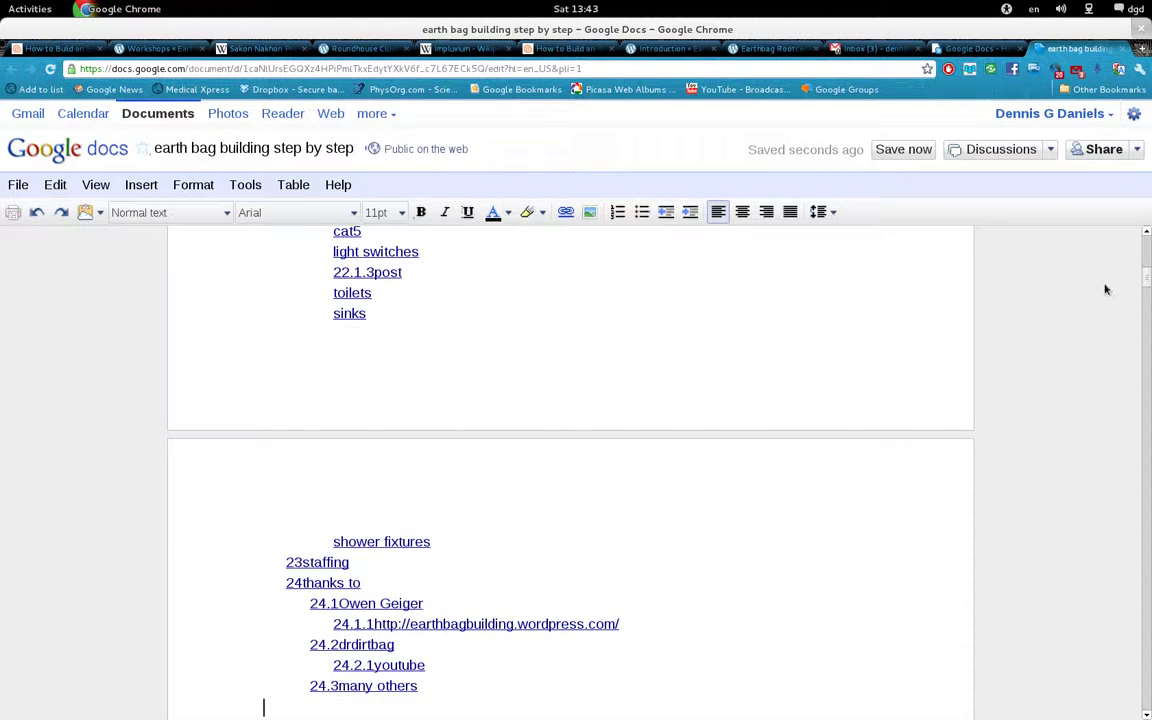
Scroll through the document below the new table of contents, then return to LibreOffice Writer
left_click_drag(1147, 278, 1147, 242)
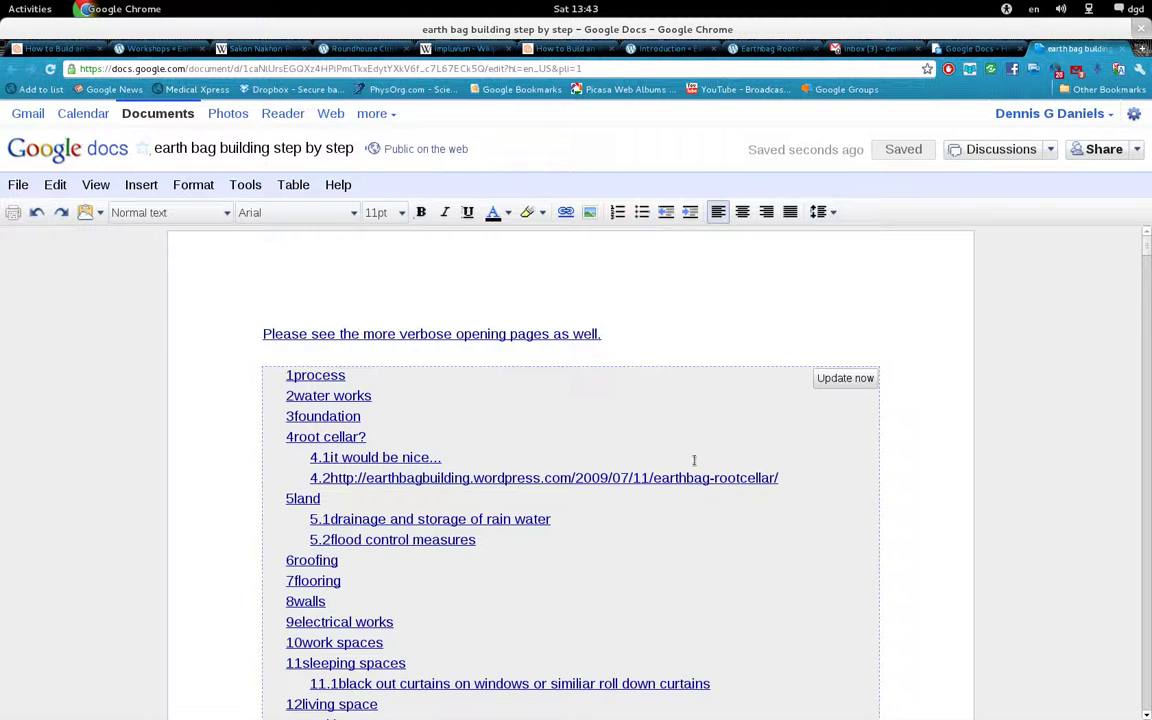
scroll(640, 441, "down", 1)
scroll(640, 441, "down", 3)
scroll(640, 441, "down", 1)
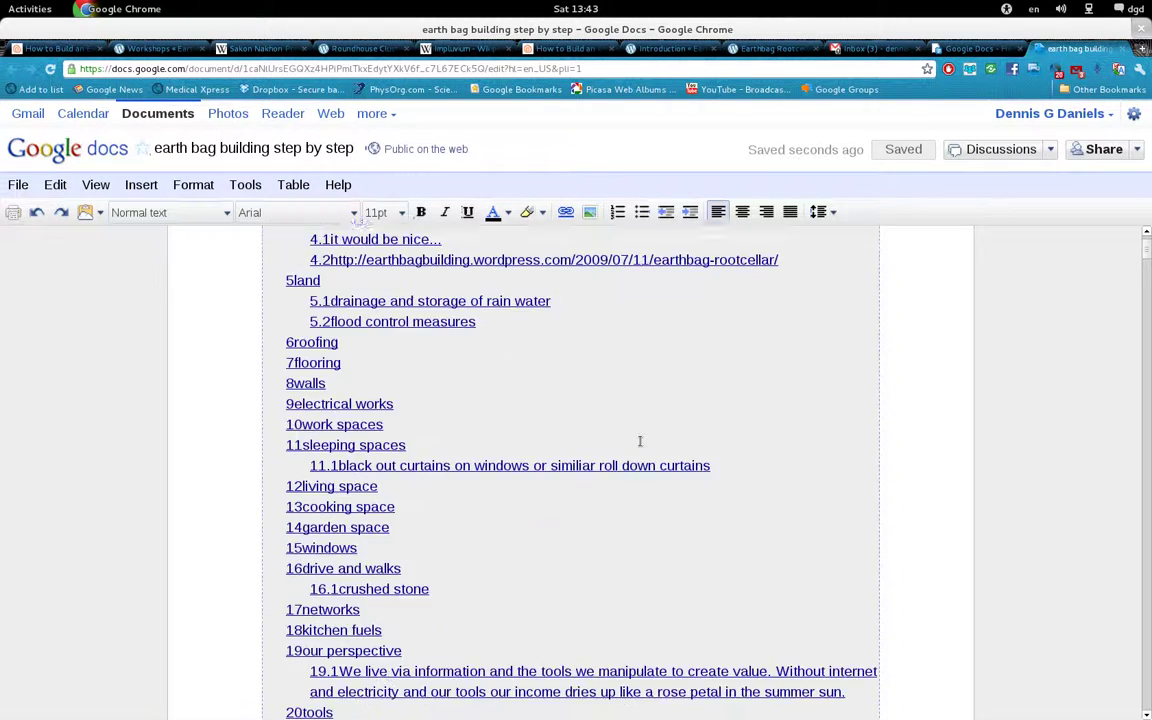
scroll(640, 441, "down", 1)
scroll(640, 441, "down", 1)
scroll(640, 441, "down", 2)
scroll(640, 441, "down", 1)
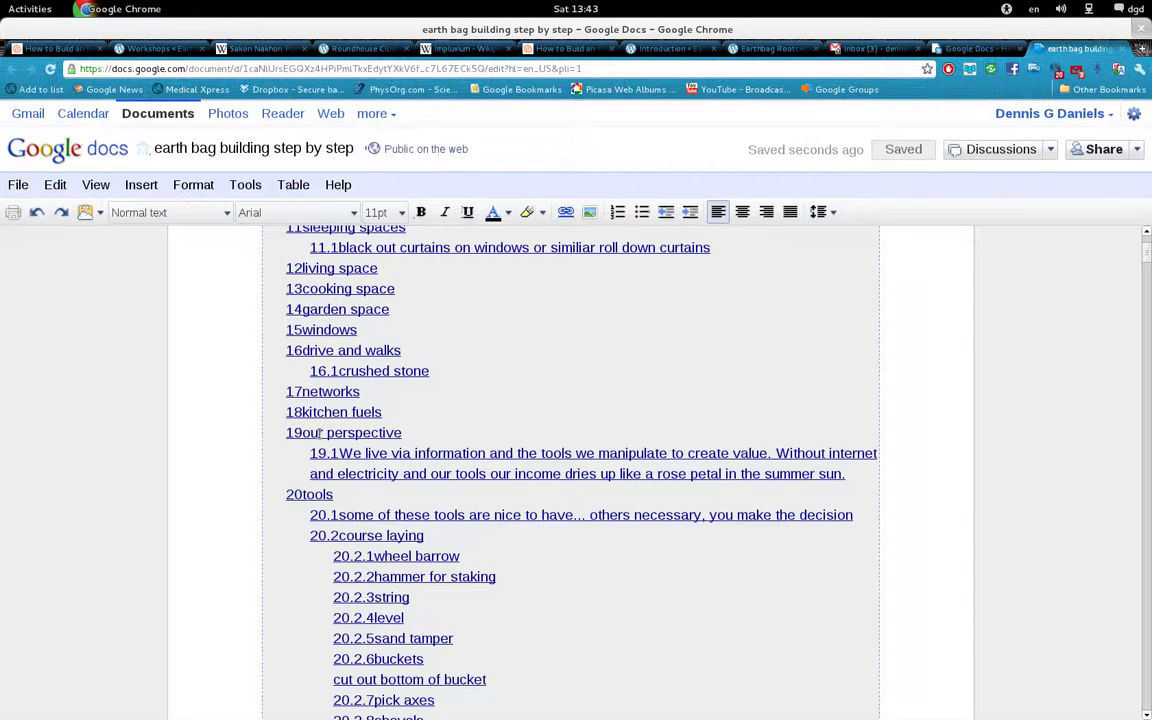
scroll(672, 405, "down", 3)
scroll(672, 405, "down", 3)
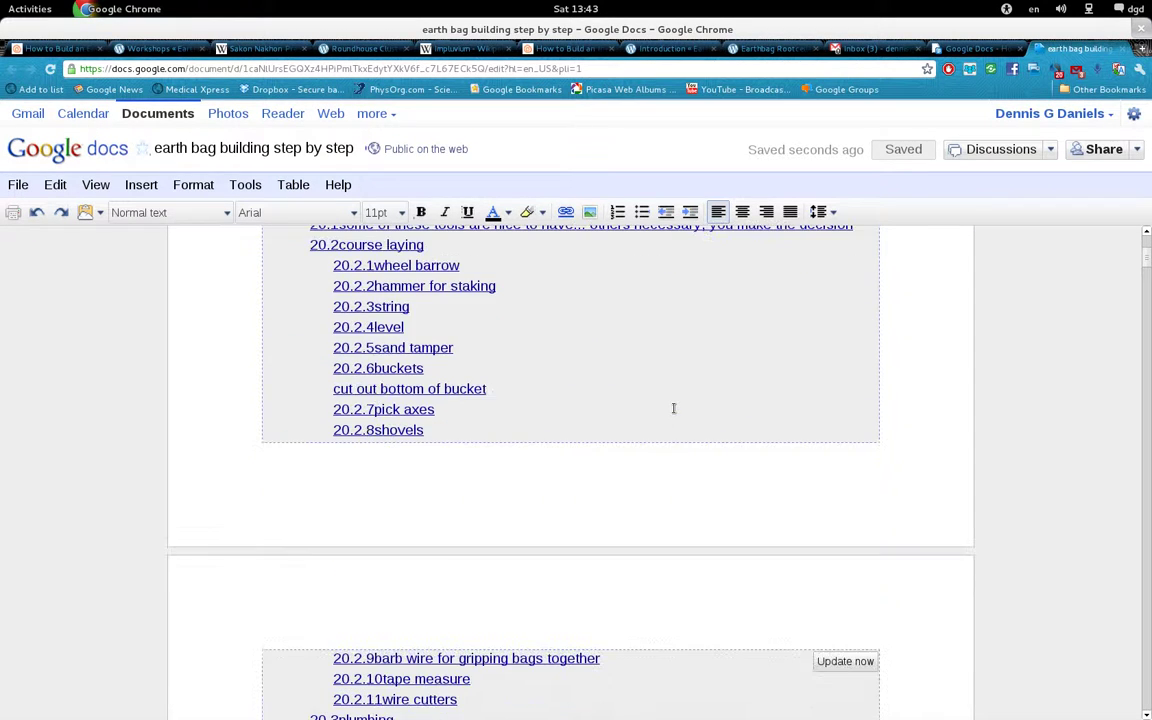
scroll(673, 408, "down", 4)
key("alt+Tab")
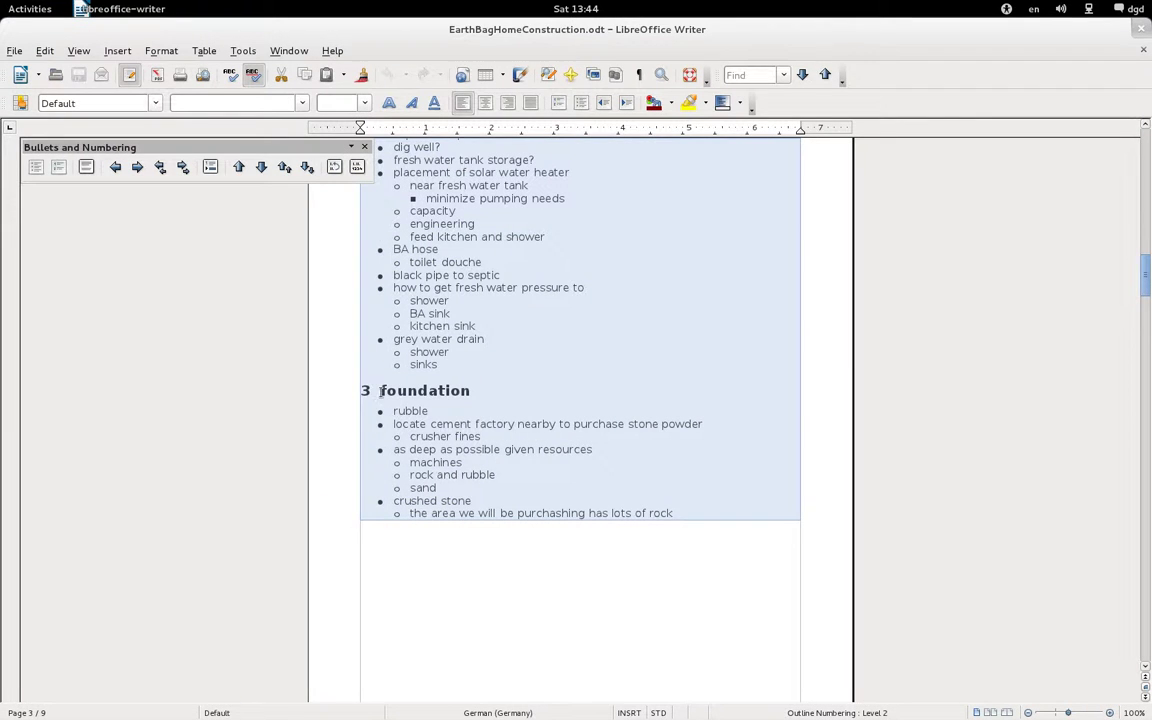
Try deleting the 3 numbering on the foundation heading, then undo to restore it
left_click(373, 393)
left_click(376, 395)
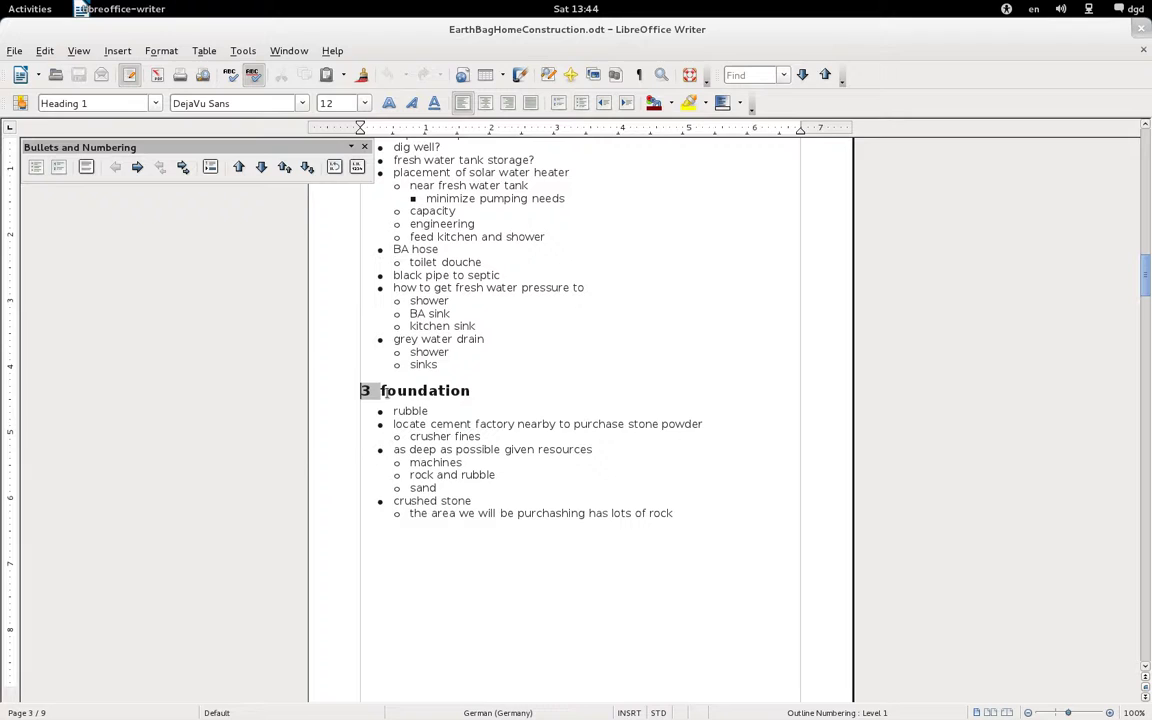
left_click(380, 393)
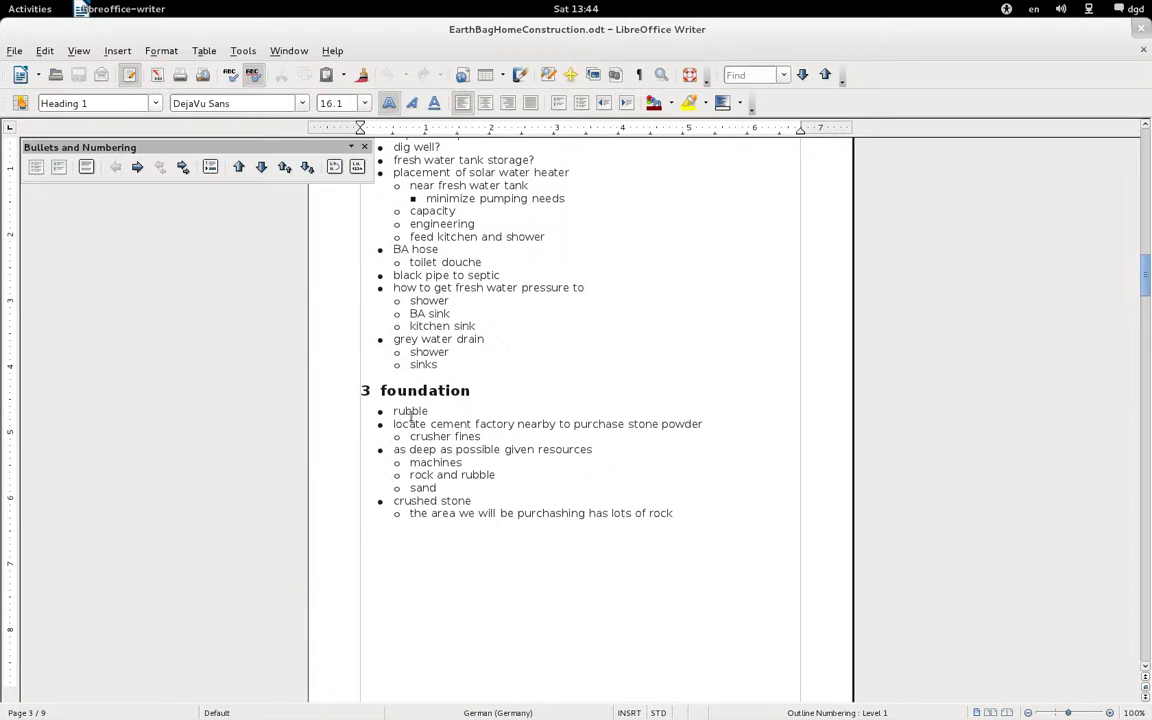
key("BackSpace")
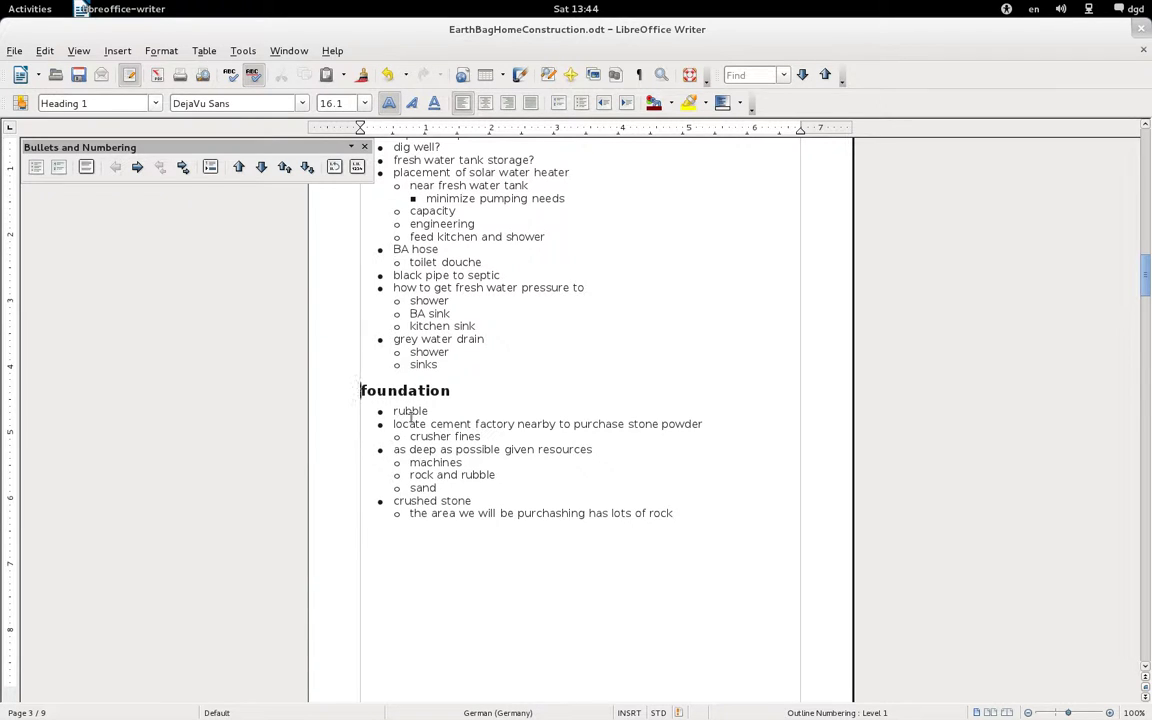
key("ctrl+z")
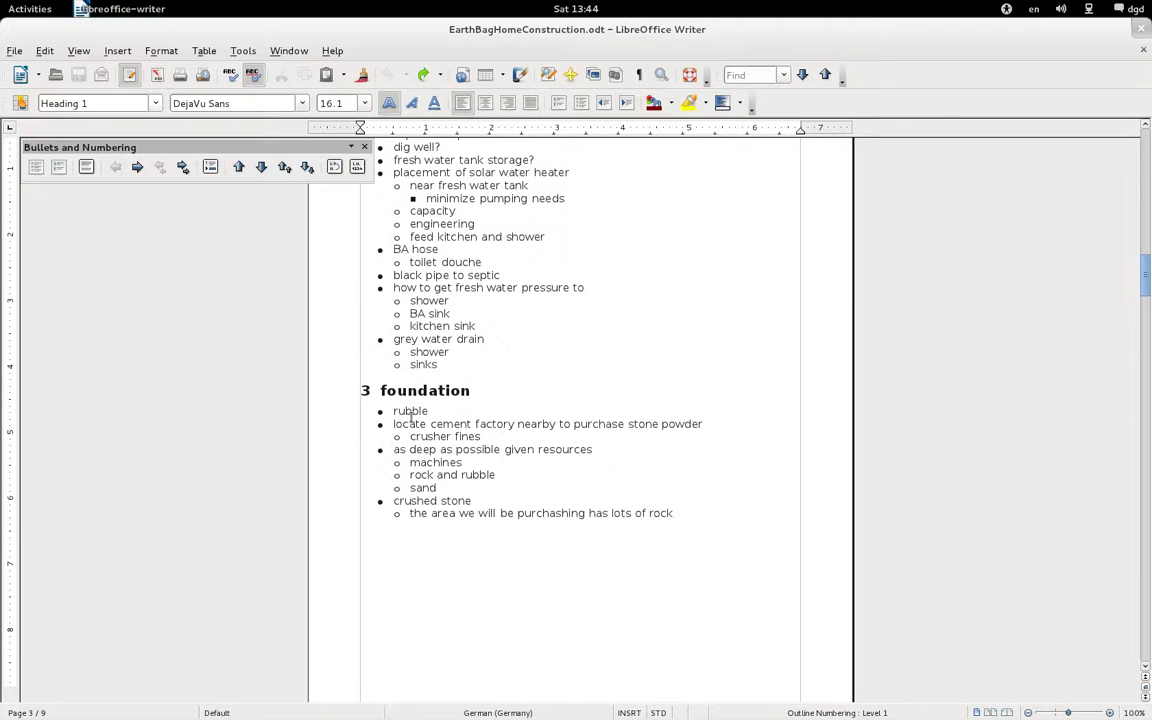
Review the Google Docs table of contents, then return to the Freeplane mind map
key("alt+Tab")
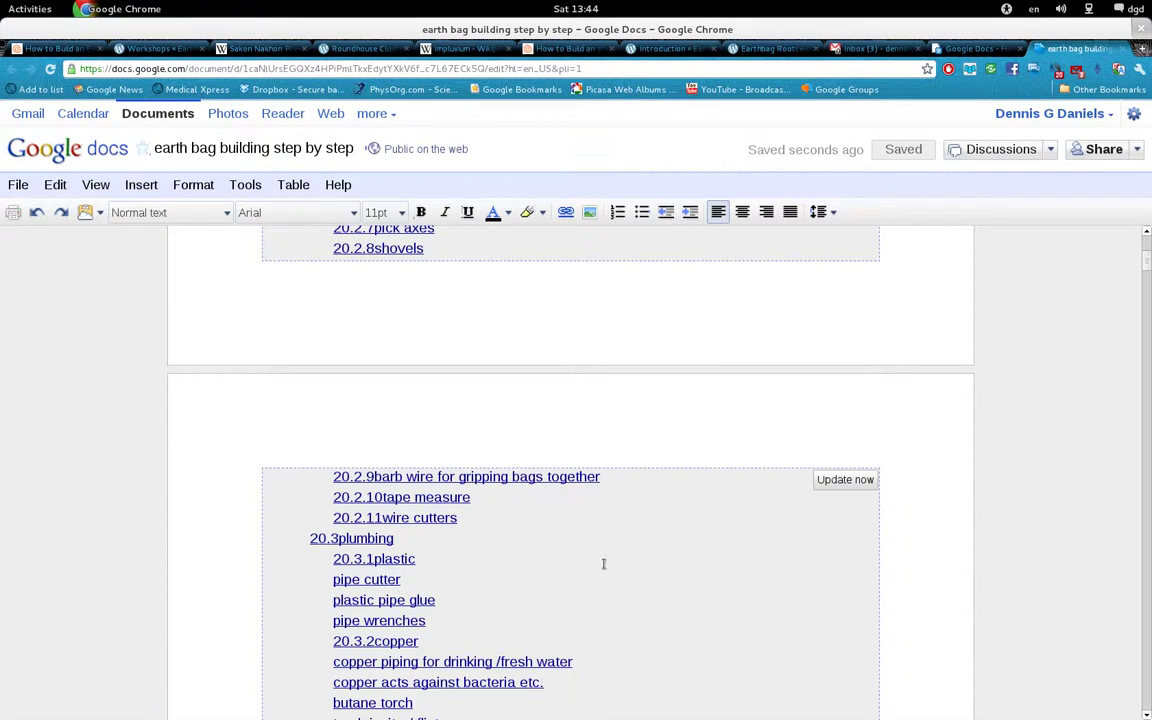
scroll(603, 564, "down", 2)
scroll(603, 564, "down", 3)
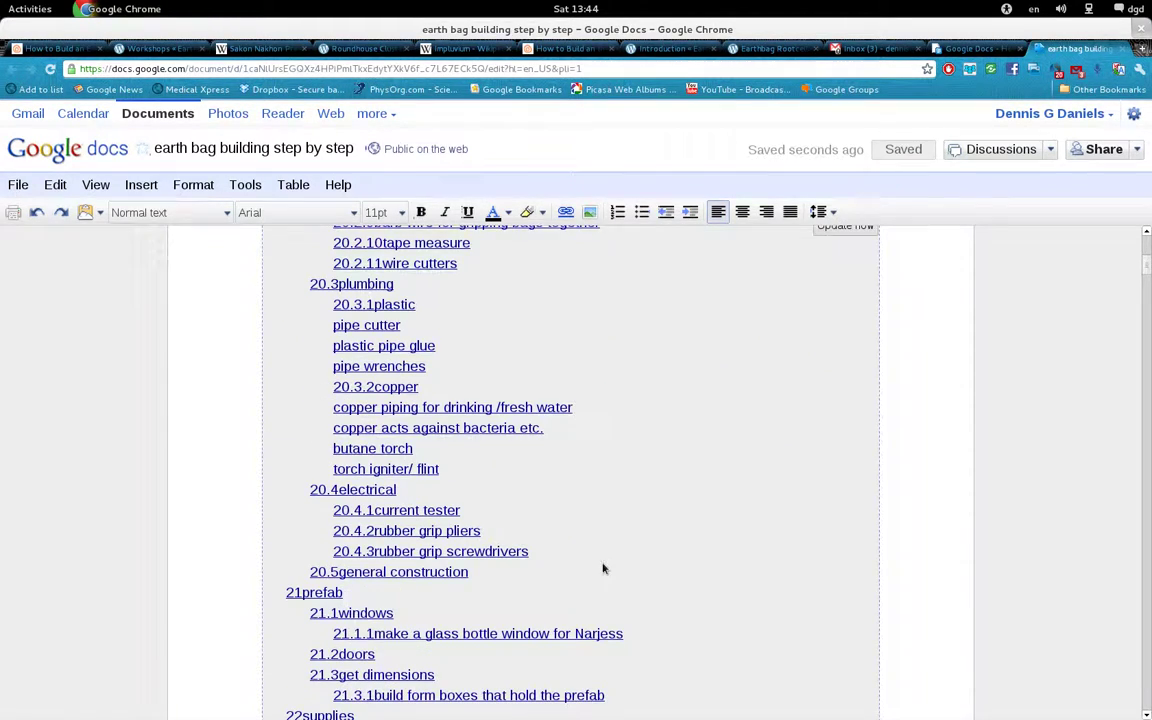
key("alt+Tab")
key("alt+Tab")
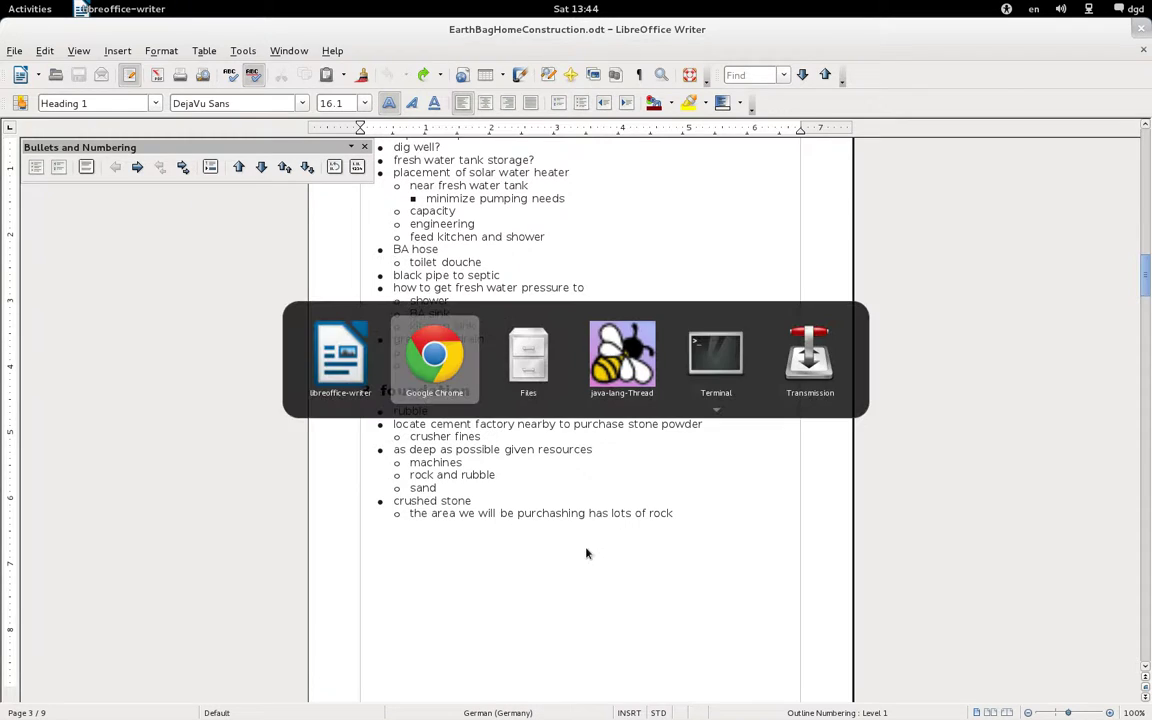
key("alt+Tab")
key("alt+Tab")
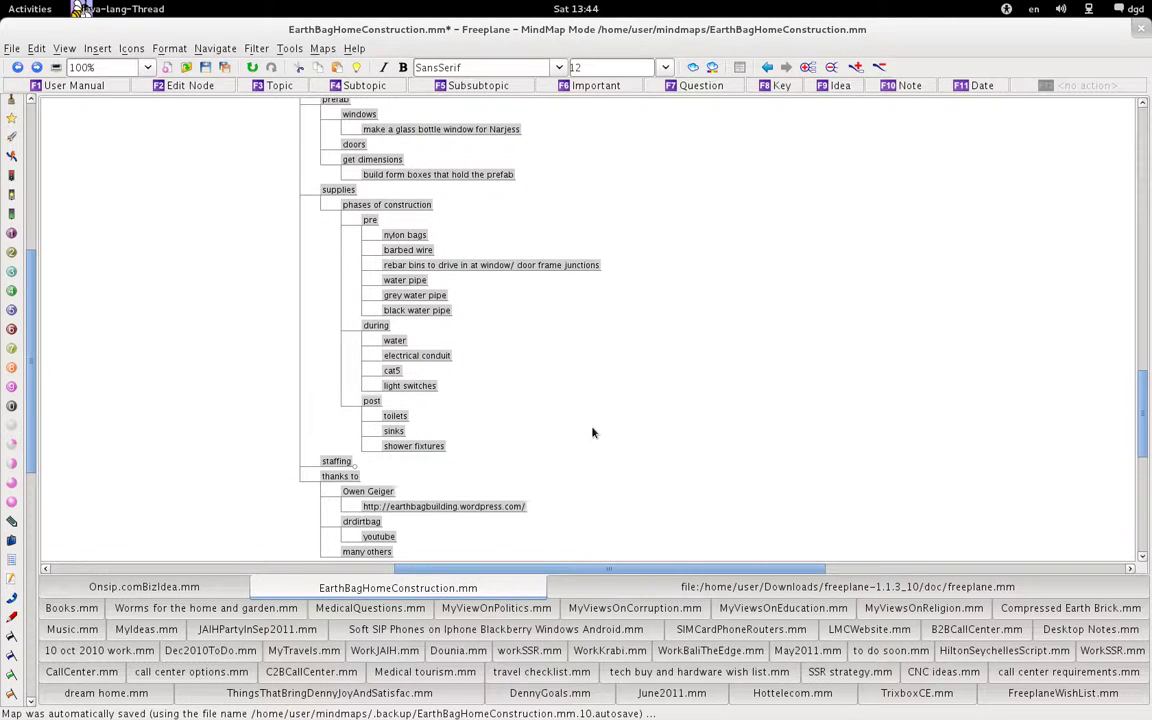
Uncheck Outline view so the earth bag map shows its branching layout again
left_click(13, 50)
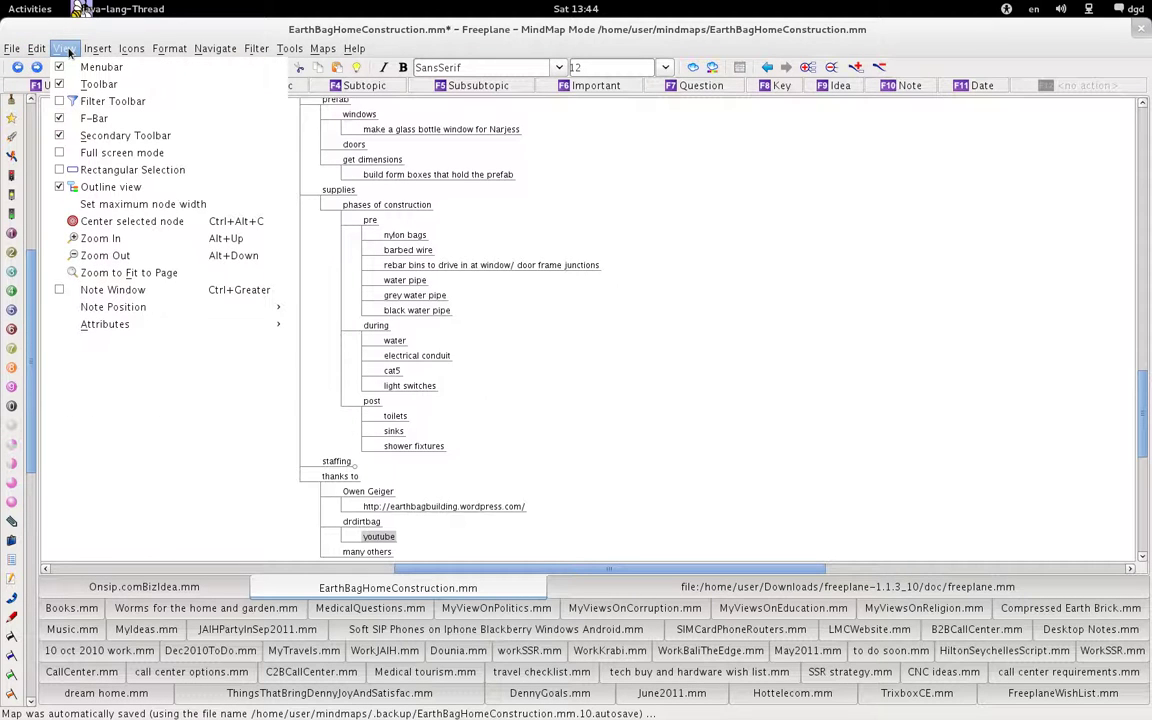
left_click(61, 191)
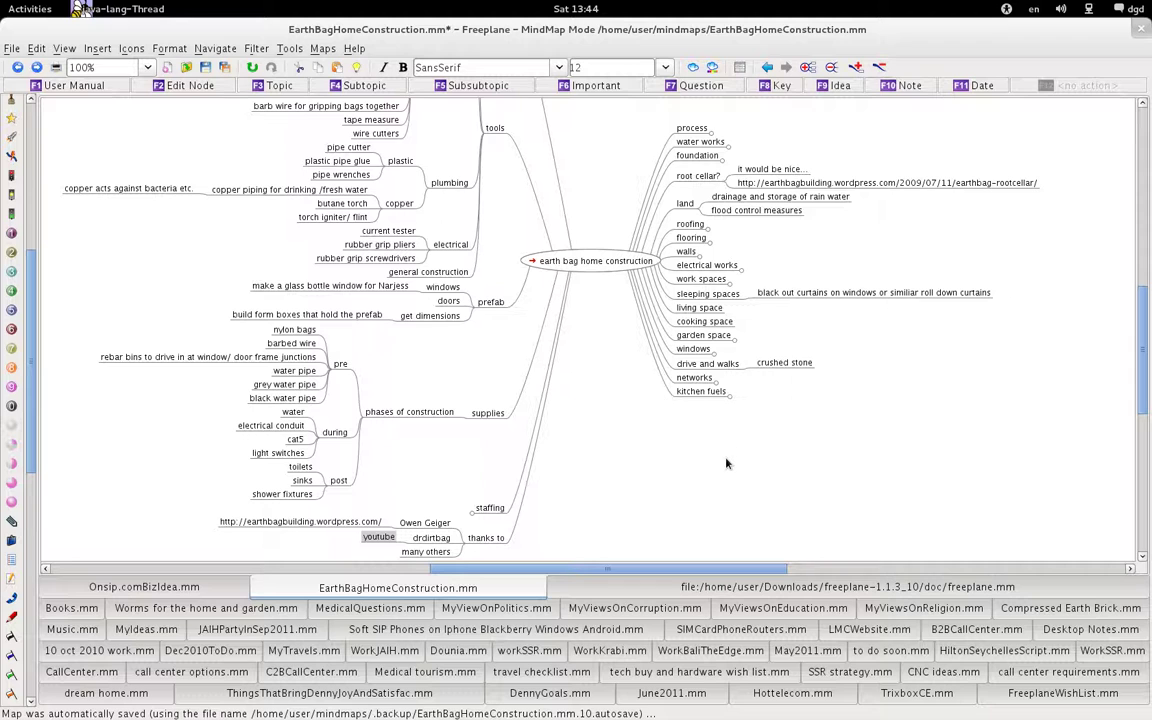
Save the map and bring the staffing and thanks-to branches into view
key("ctrl+s")
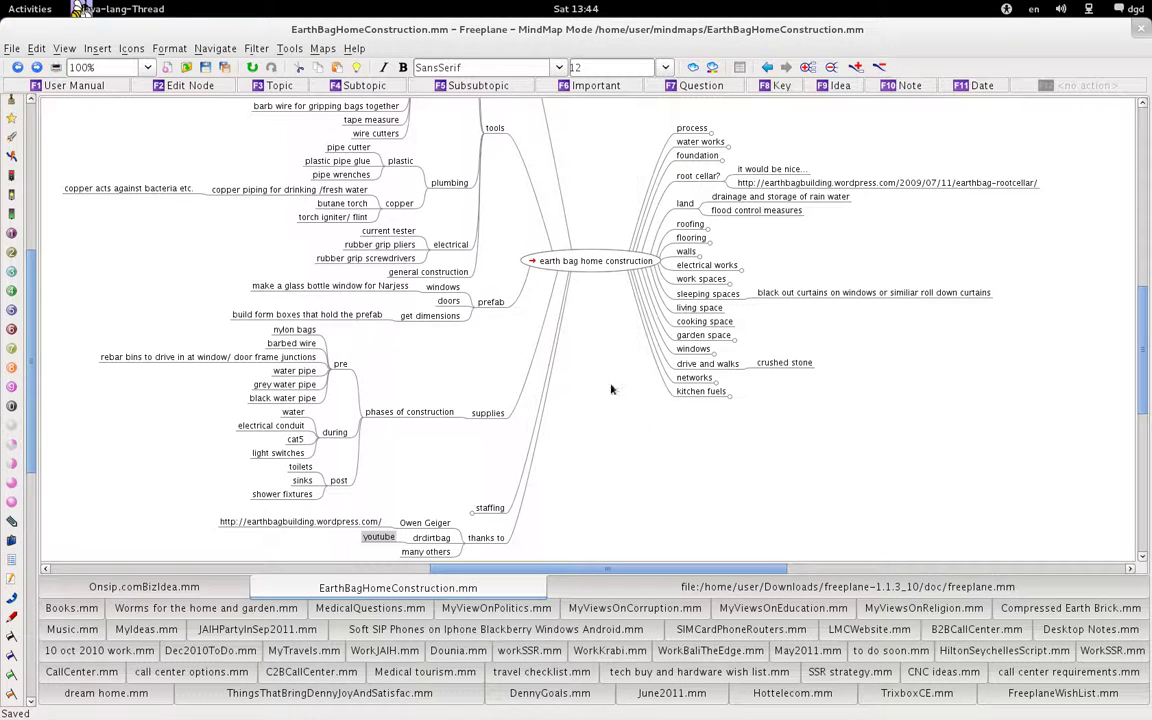
scroll(611, 425, "up", 3)
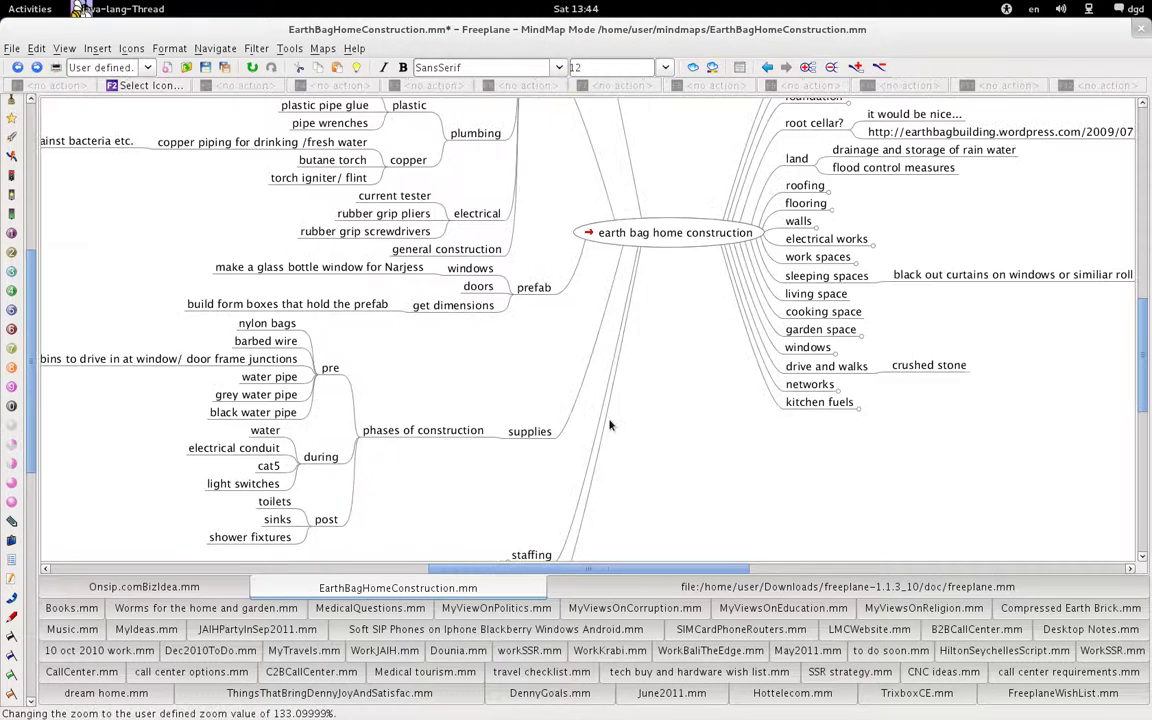
scroll(677, 420, "up", 2)
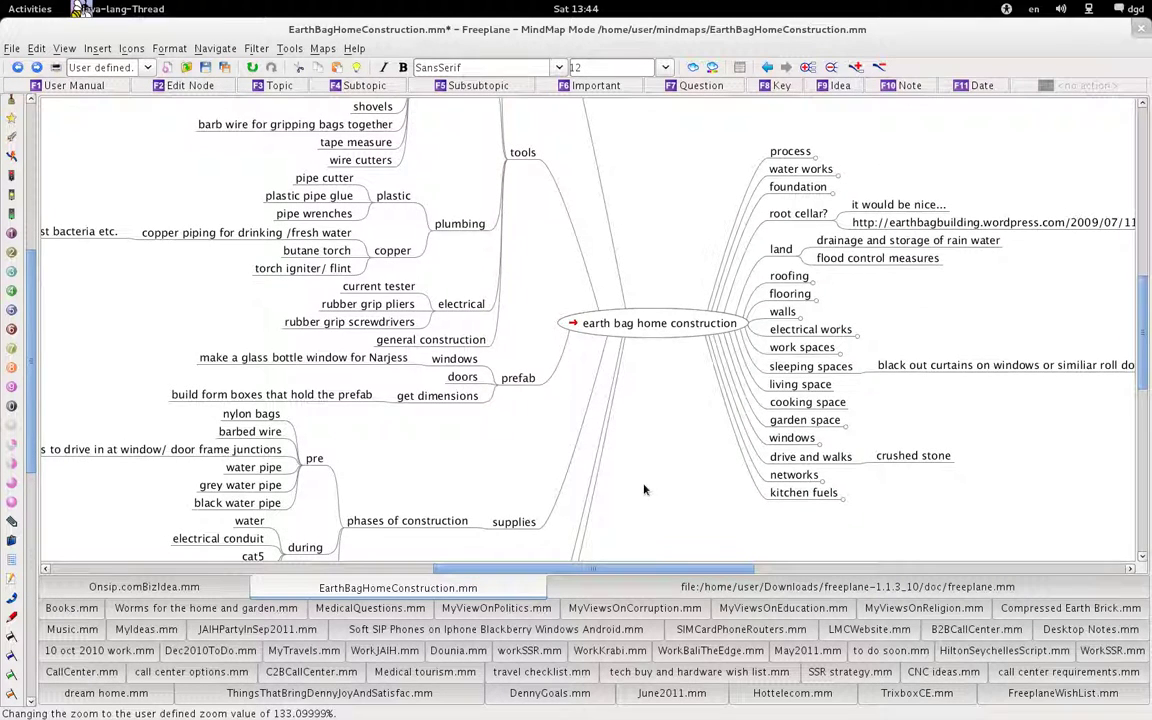
left_click_drag(644, 490, 660, 276)
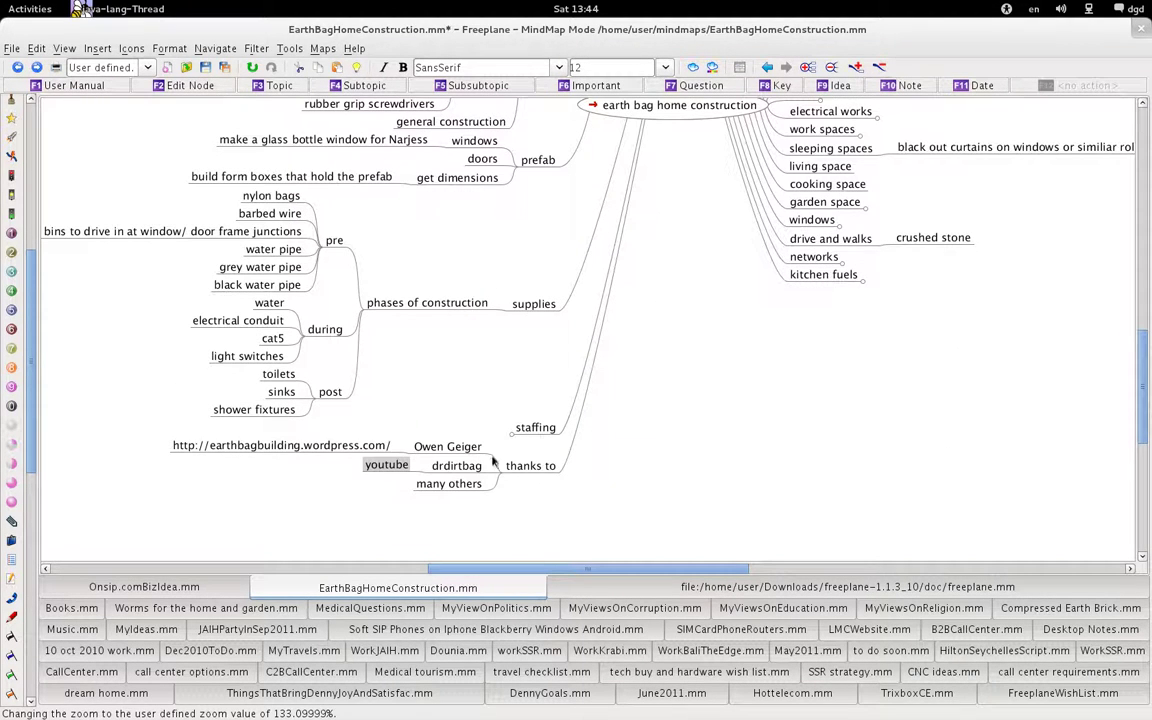
Paste a youtube node under Owen Geiger and save the map
left_click(455, 448)
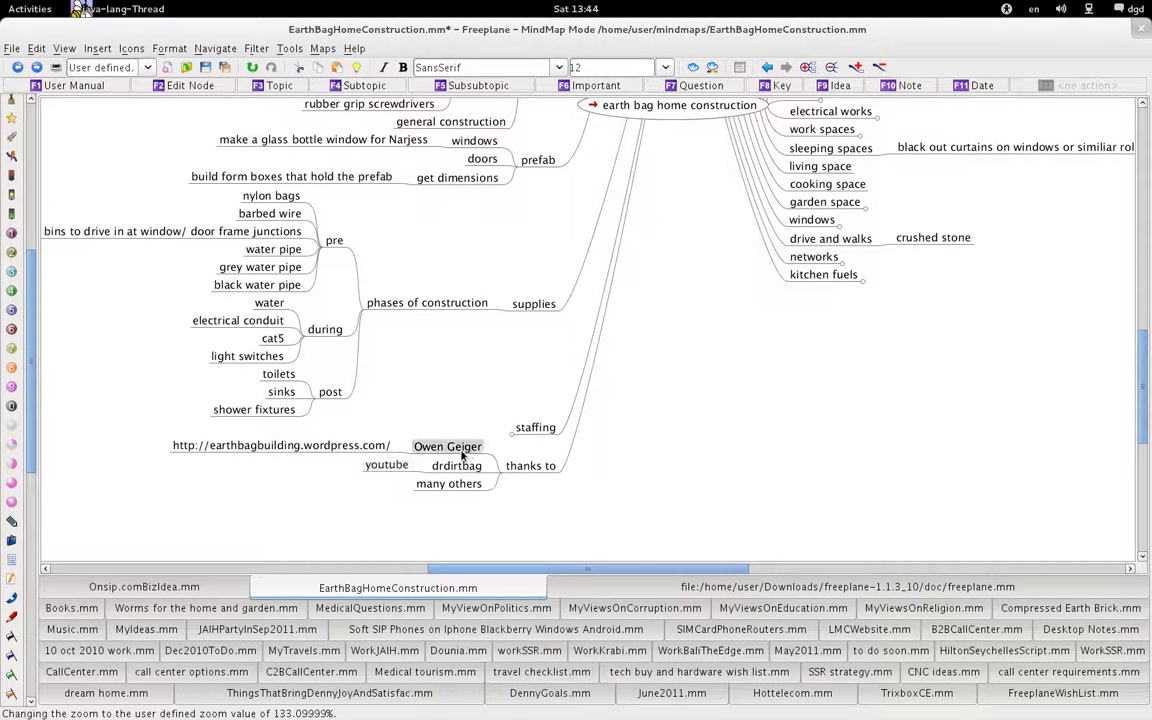
left_click(301, 452)
left_click(447, 446, "ctrl")
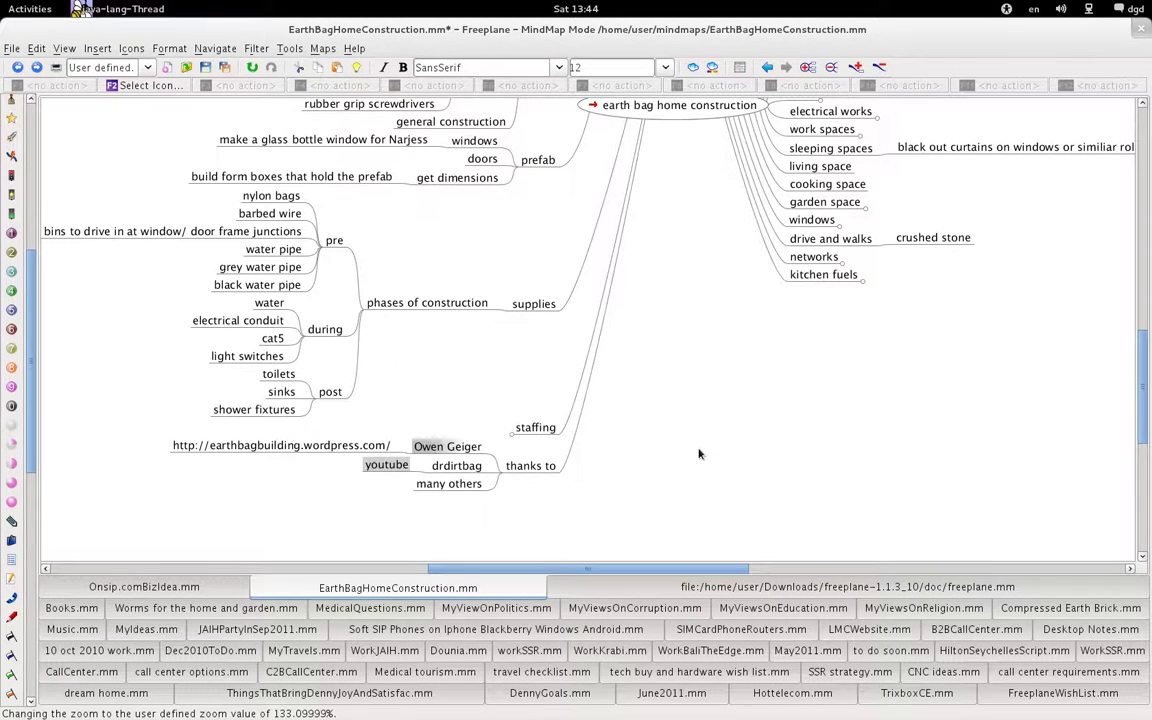
key("ctrl+v")
key("ctrl+s")
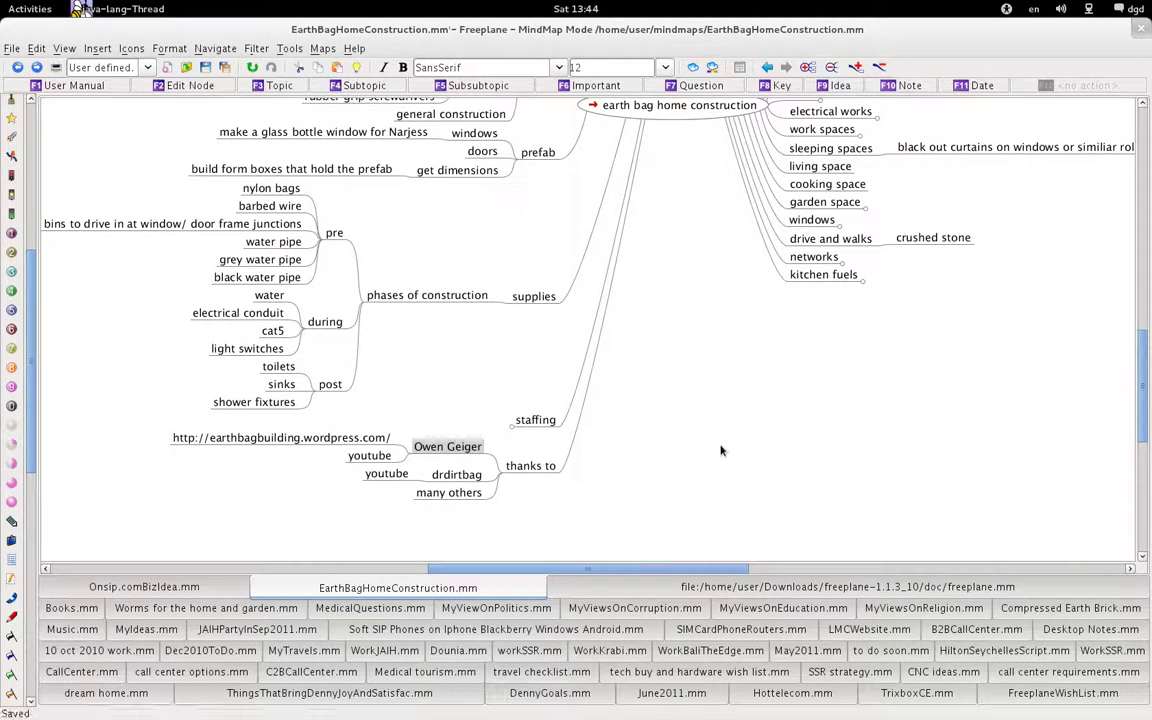
left_click_drag(695, 283, 697, 470)
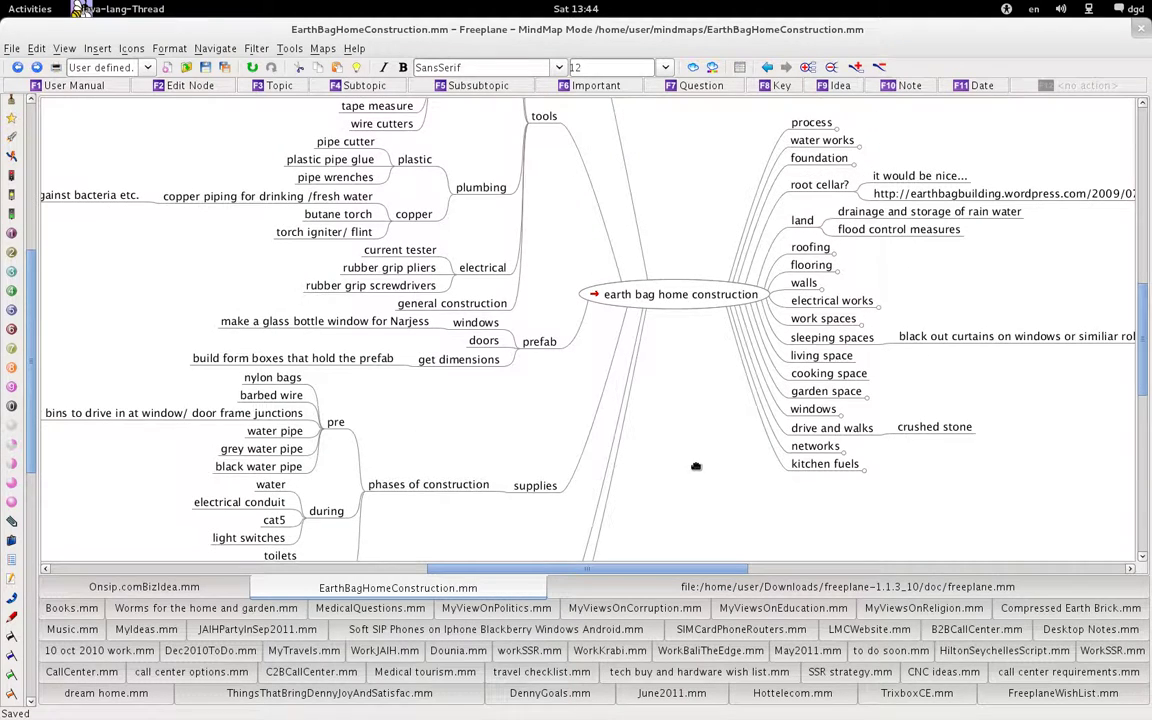
key("alt+Tab")
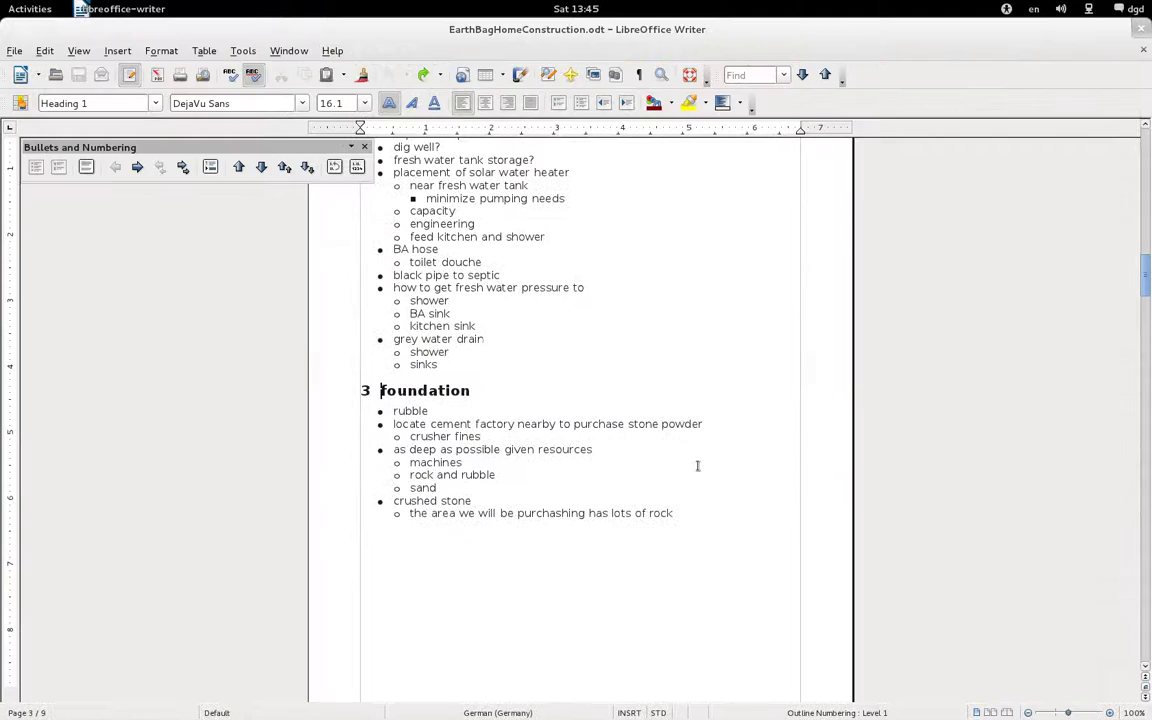
key("alt+Tab")
left_click_drag(445, 454, 569, 211)
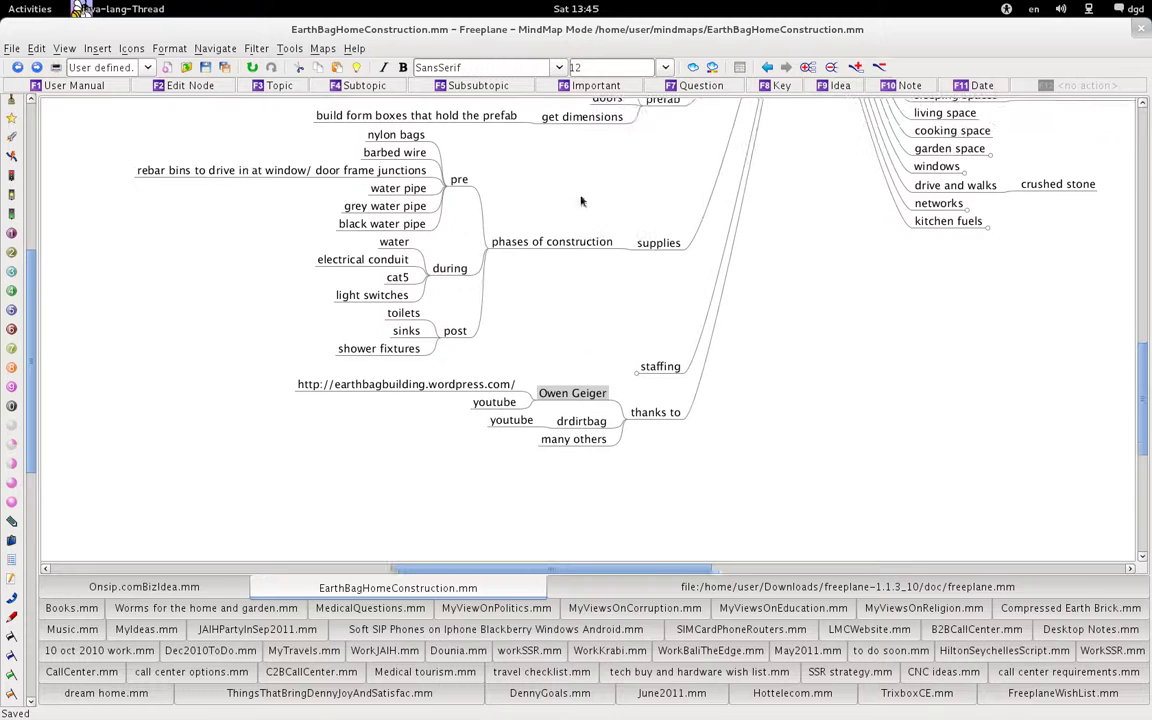
scroll(765, 437, "up", 2)
scroll(730, 430, "down", 3)
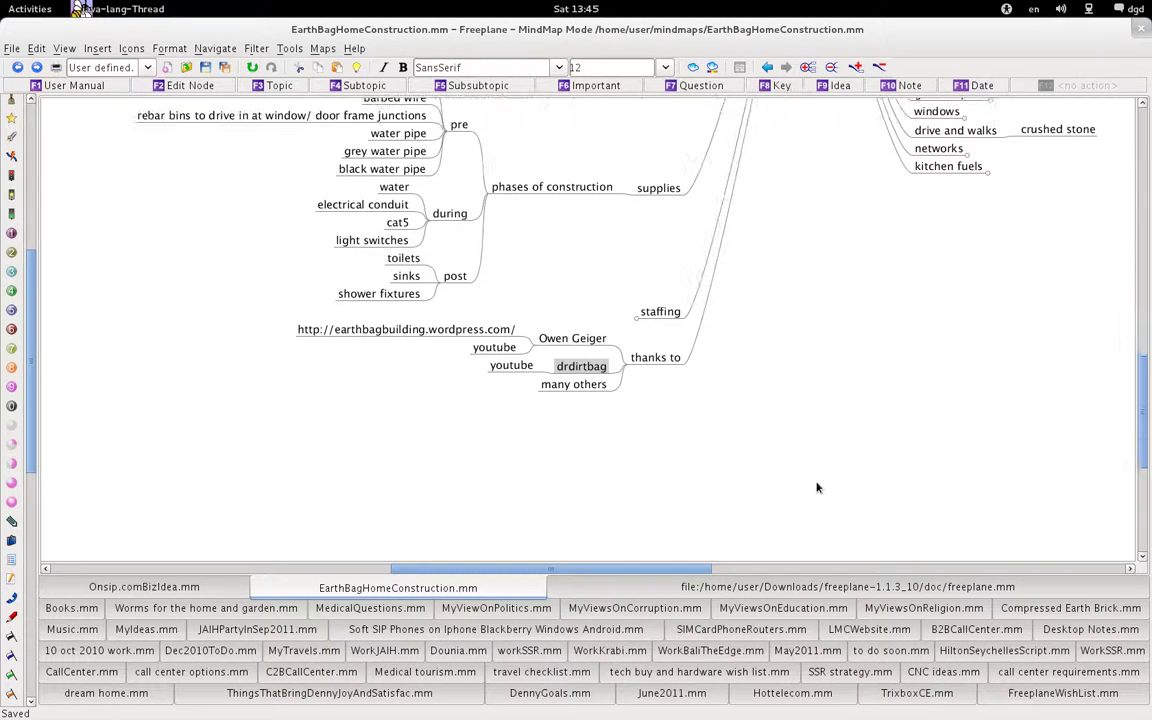
scroll(700, 400, "down", 2)
scroll(640, 358, "up", 1)
scroll(617, 352, "up", 1, "ctrl")
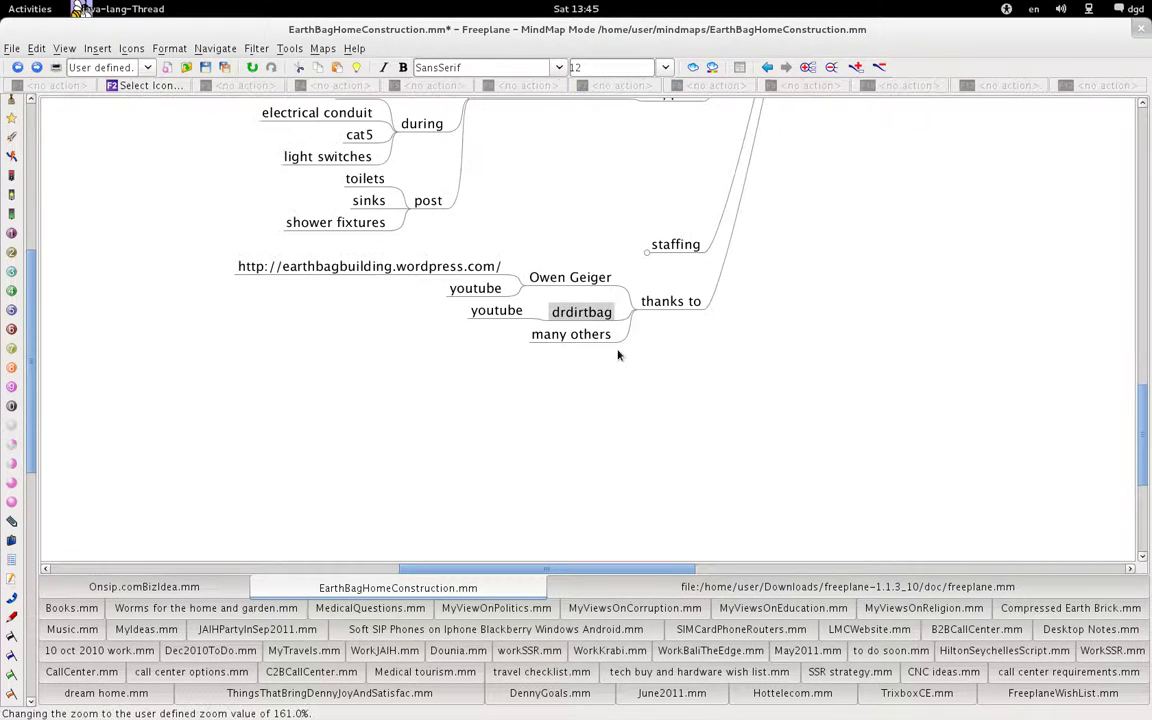
scroll(617, 354, "up", 1, "ctrl")
scroll(618, 353, "up", 2, "ctrl")
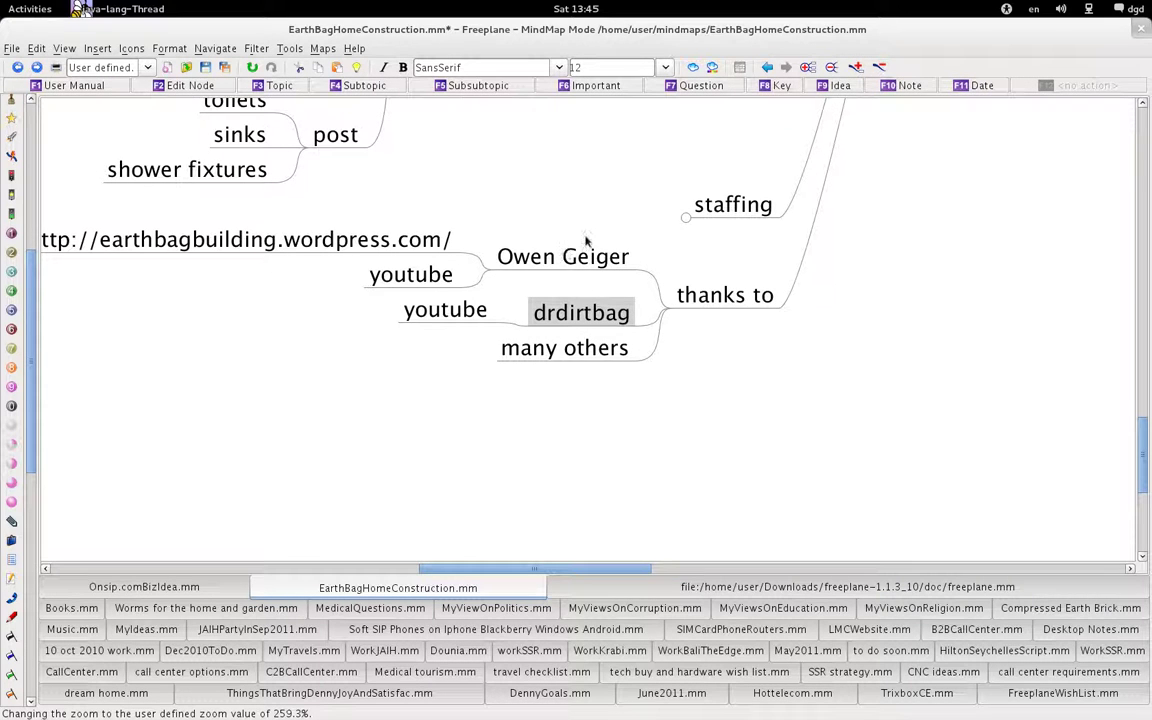
left_click(600, 258)
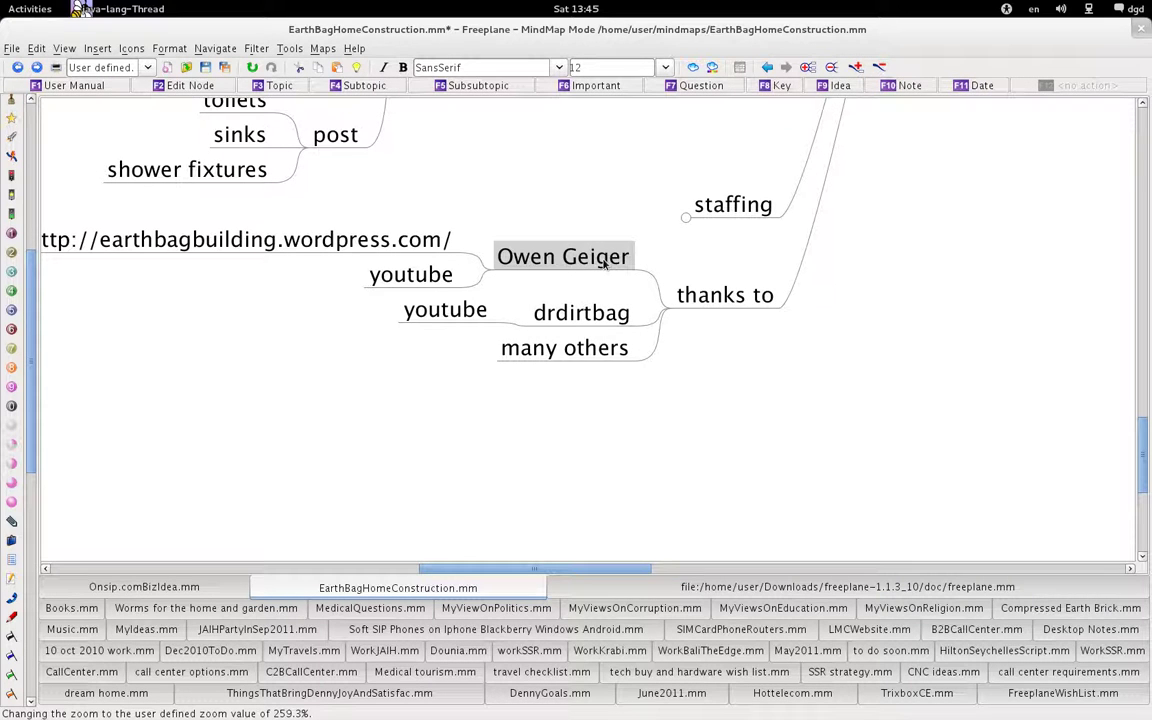